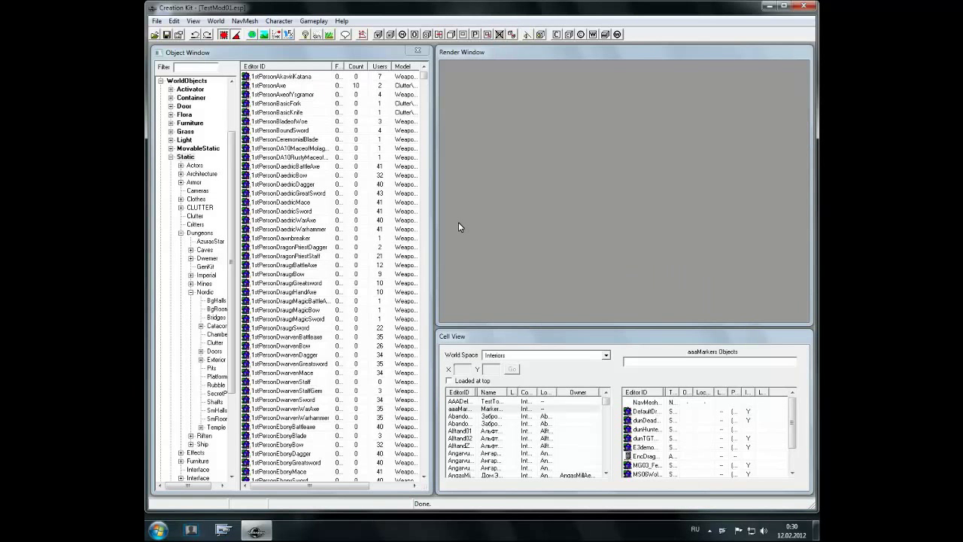
- Review the plugin data file list and select TestMod01.esp, the active file loaded together with Skyrim.esm
click(157, 21)
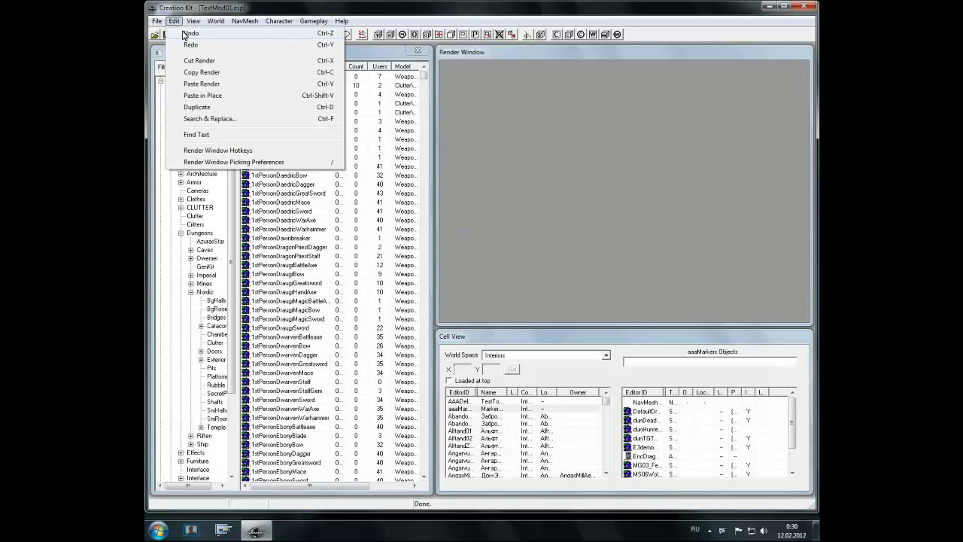
click(174, 33)
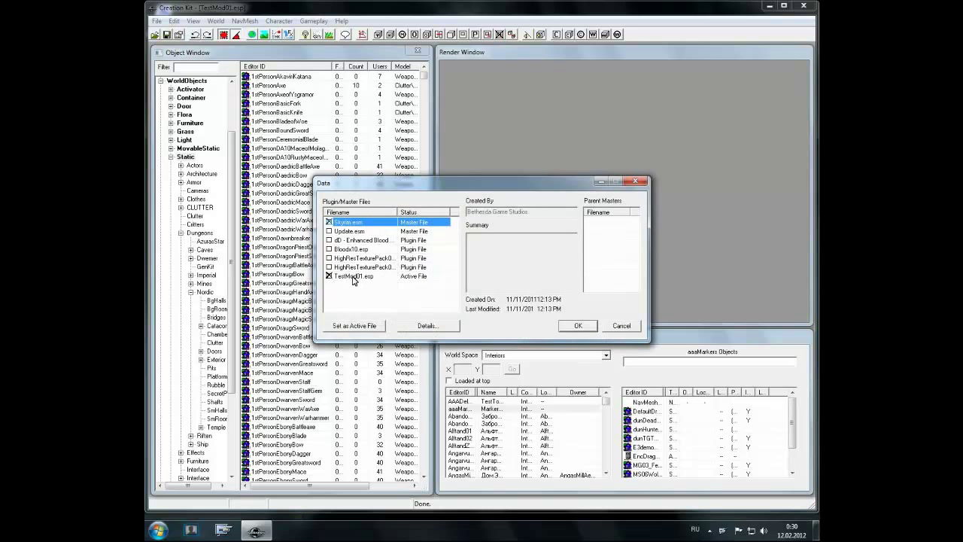
click(353, 276)
click(328, 276)
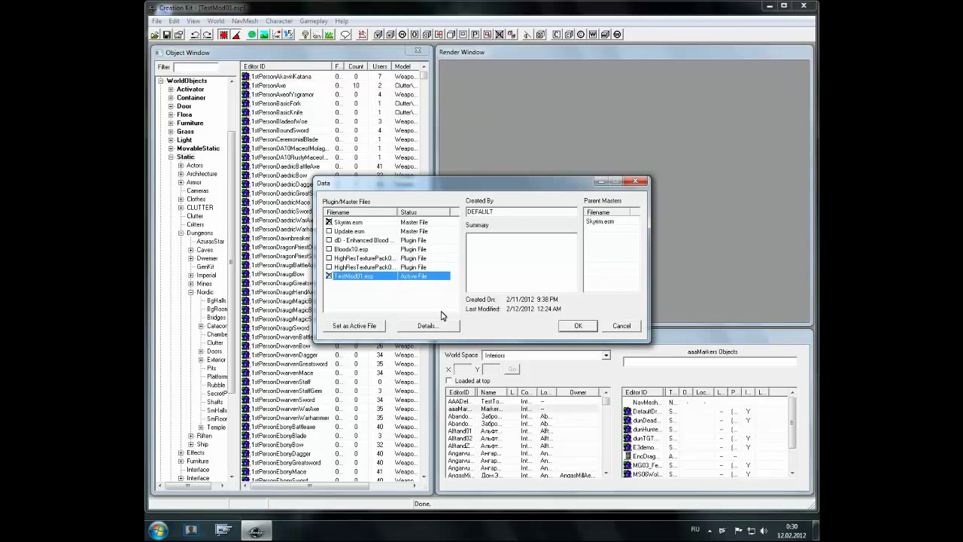
click(577, 327)
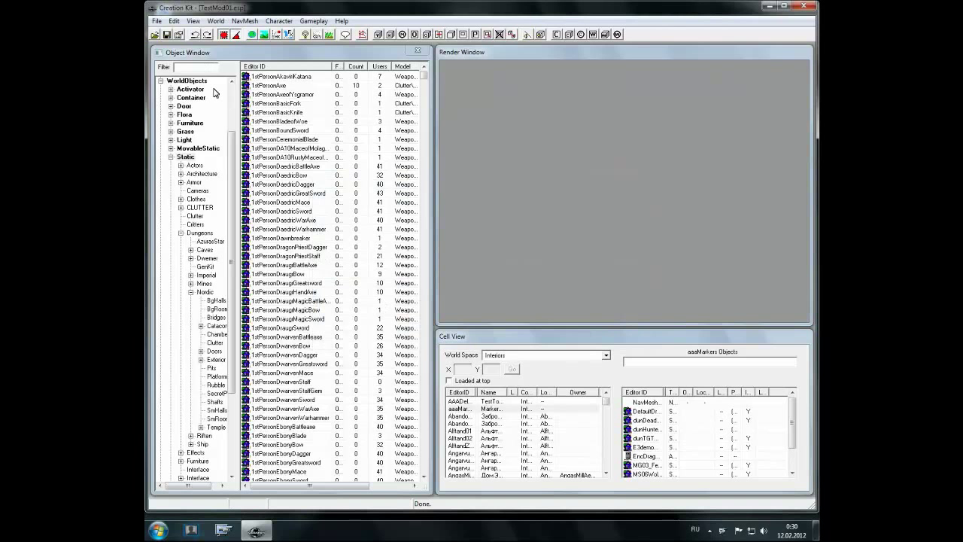
- Find the WorldObjects category in the object tree, collapsing and re-expanding it
scroll(235, 183, up, 3)
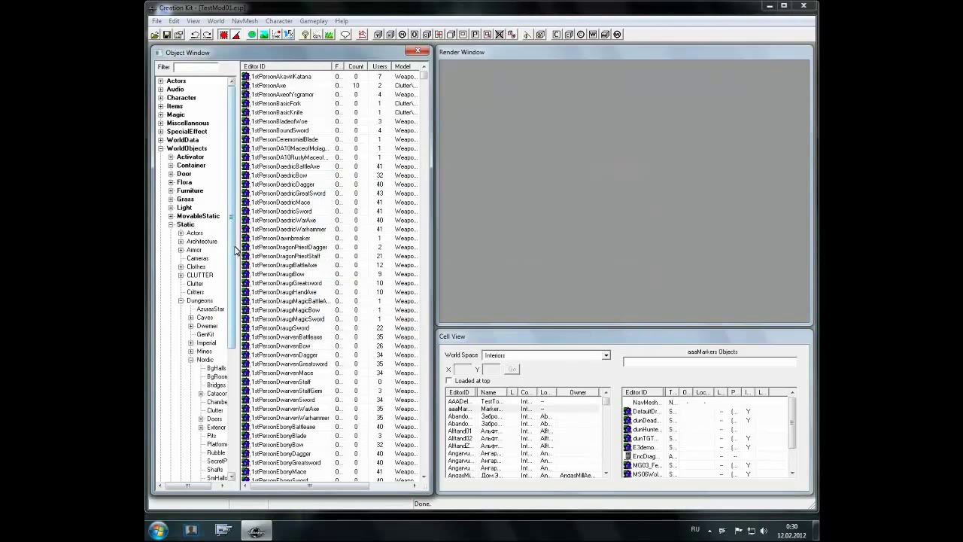
scroll(234, 250, down, 5)
scroll(222, 225, up, 5)
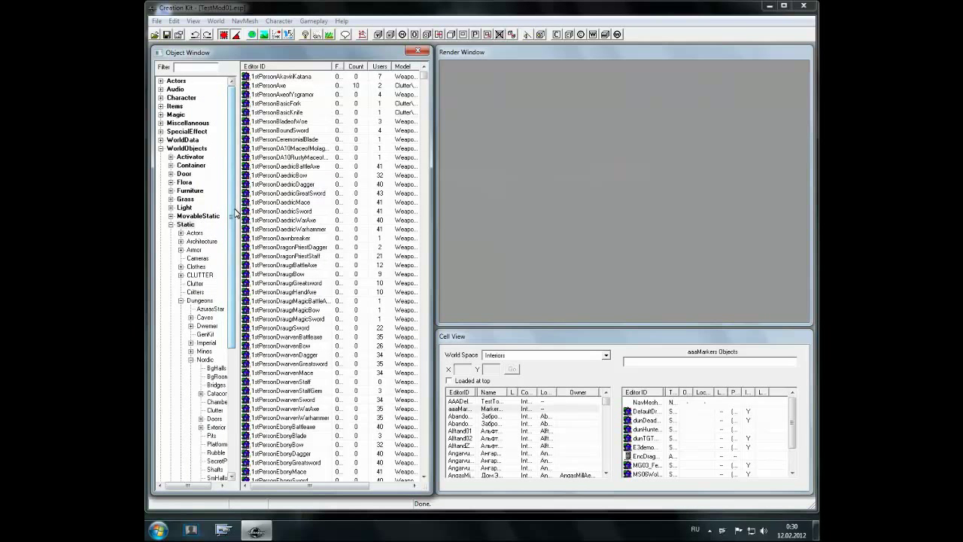
click(160, 148)
click(161, 148)
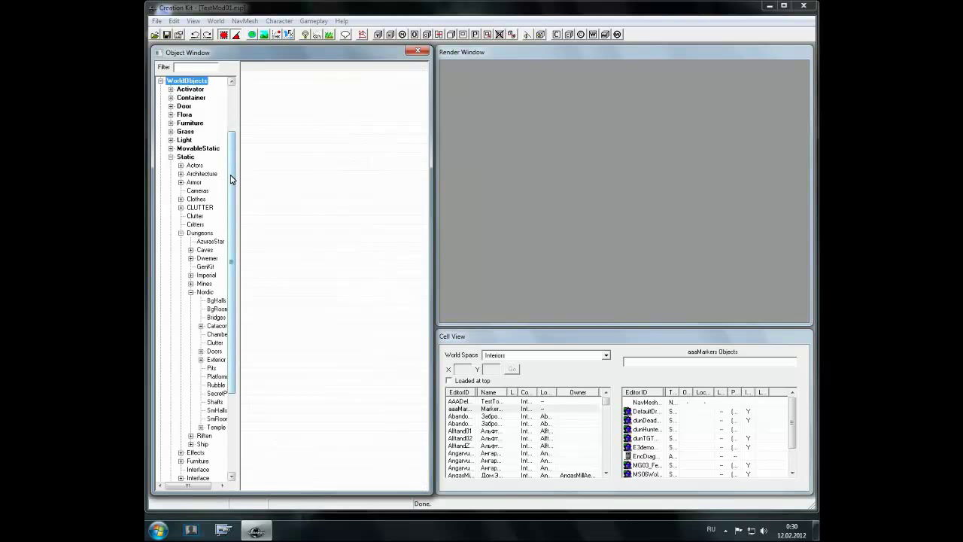
- List the small room pieces in the object tree under Static, Dungeons, Nordic
drag(232, 183, 233, 199)
scroll(233, 202, down, 1)
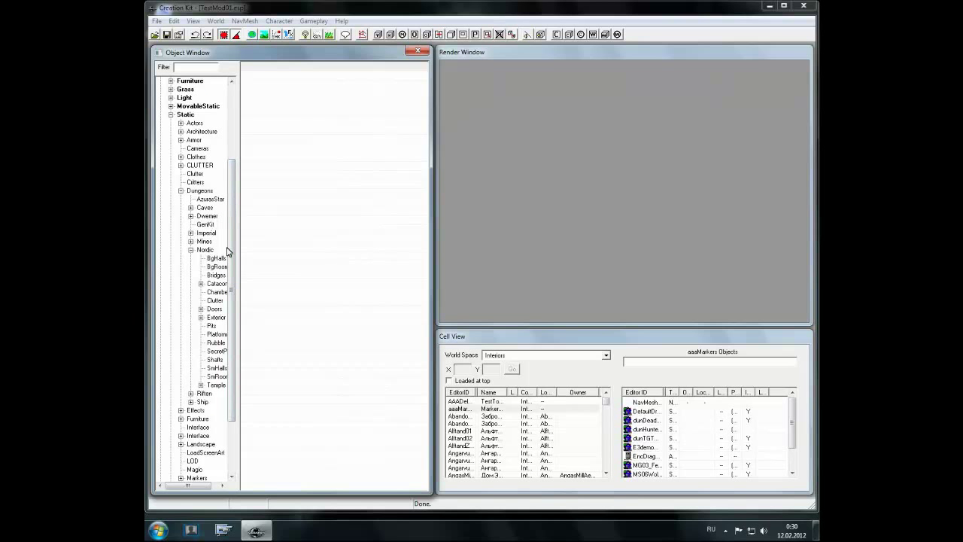
scroll(233, 256, down, 2)
drag(235, 260, 235, 263)
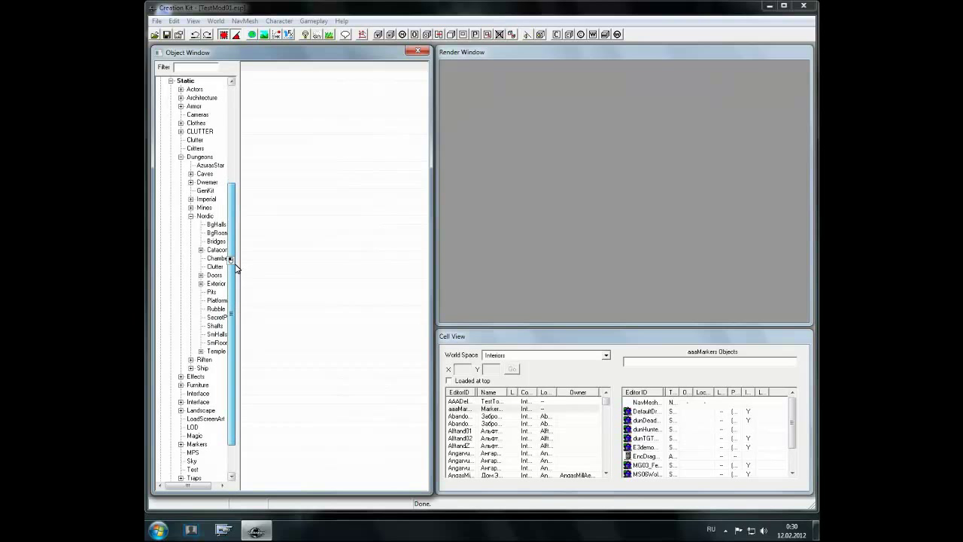
click(203, 157)
click(204, 215)
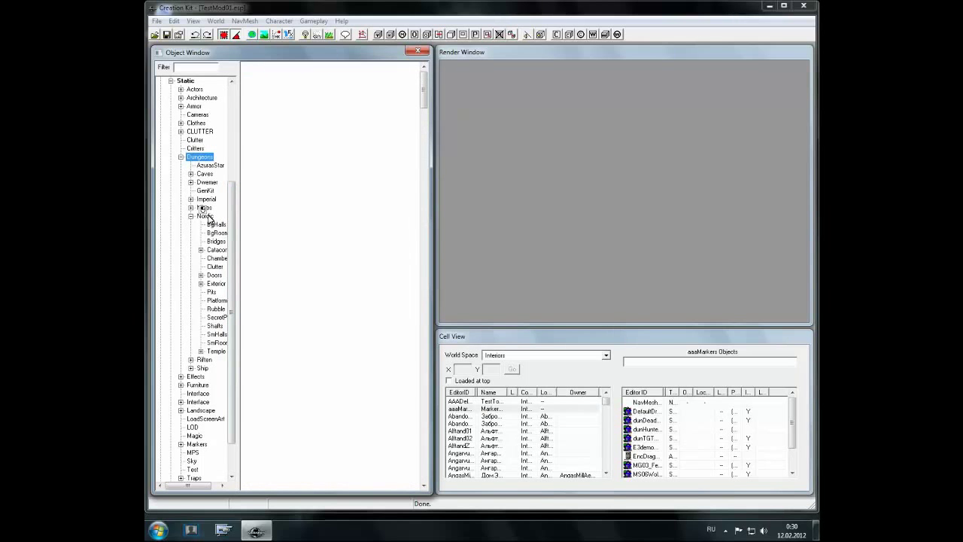
scroll(224, 248, down, 2)
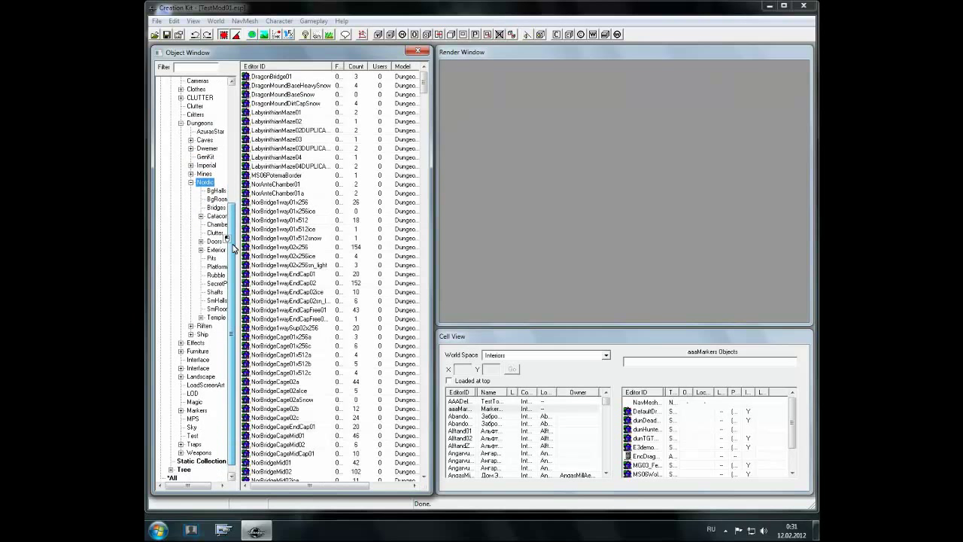
click(216, 309)
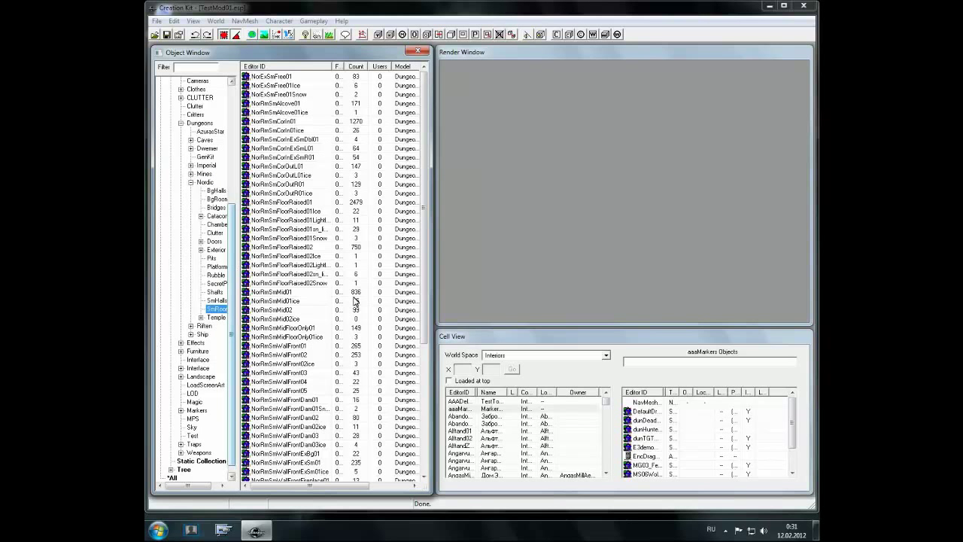
- Duplicate the aaaMarkers interior cell
click(472, 338)
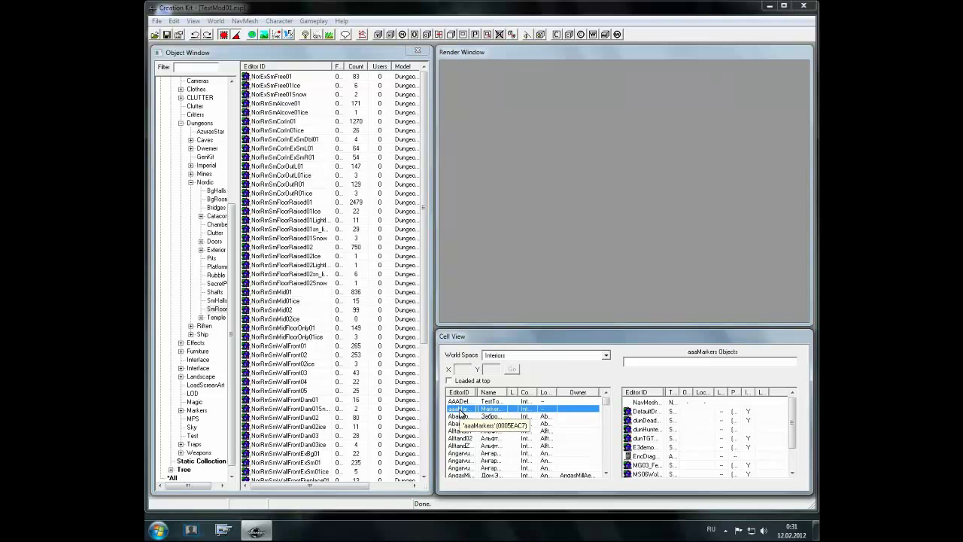
right_click(460, 413)
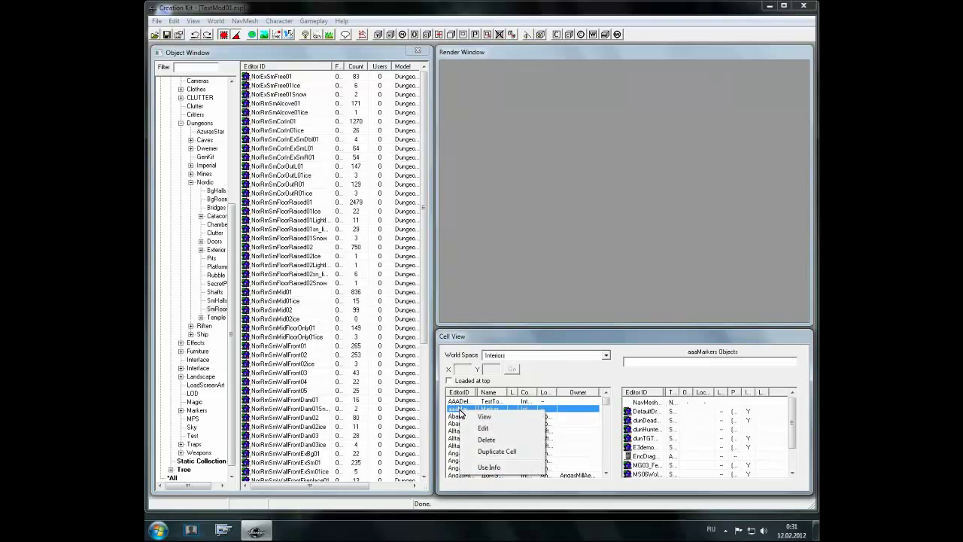
click(502, 453)
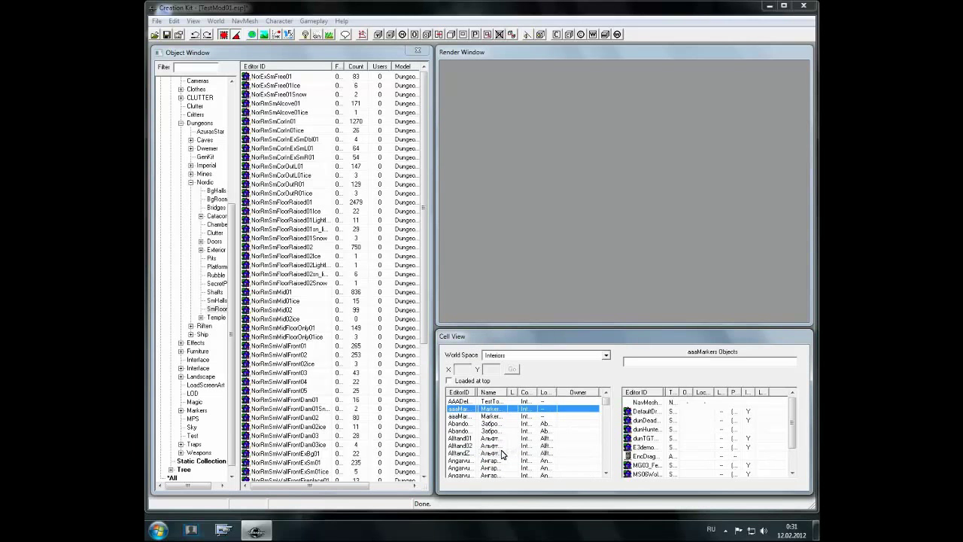
- Rename the duplicated aaaMarkers cell's editor ID to aTestLoc
click(464, 418)
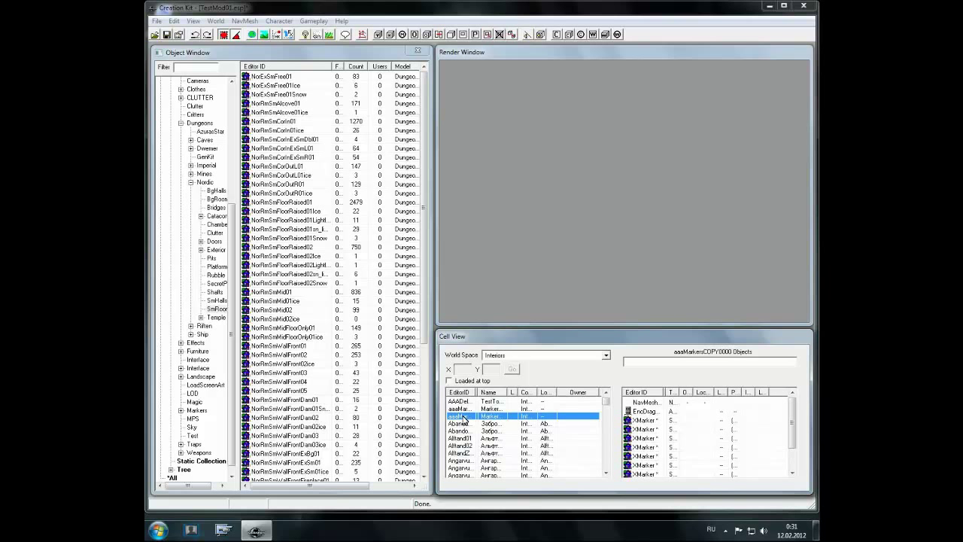
right_click(464, 419)
click(467, 419)
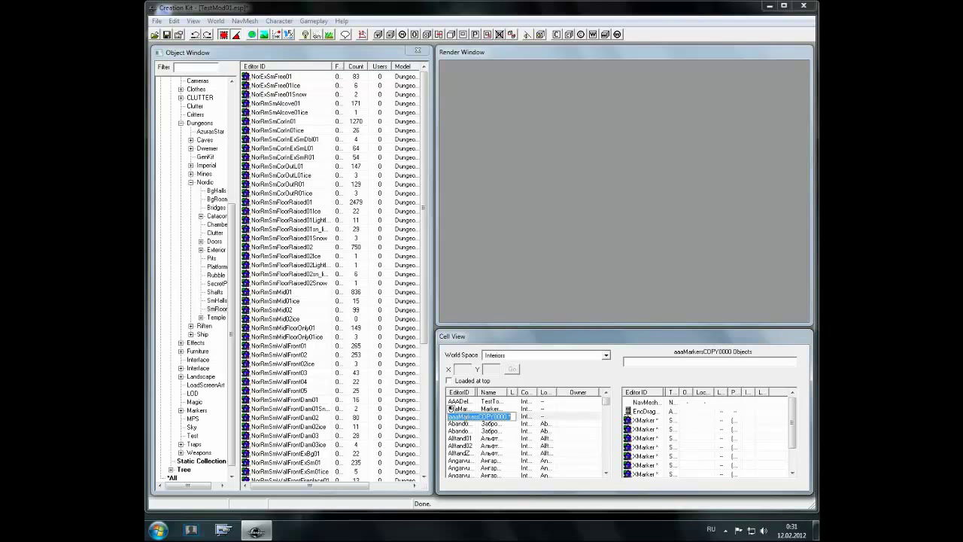
click(526, 419)
key(BackSpace)
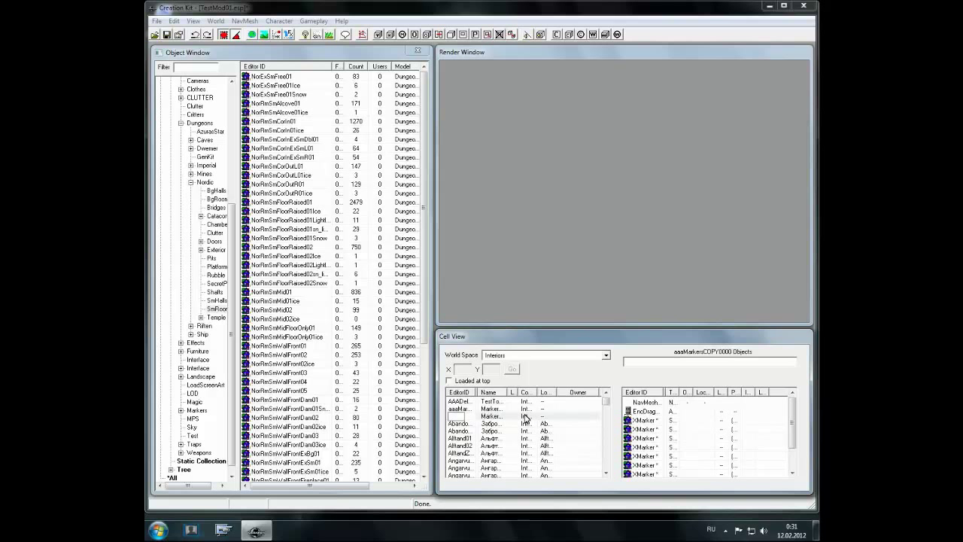
text(ф)
key(alt+BackSpace)
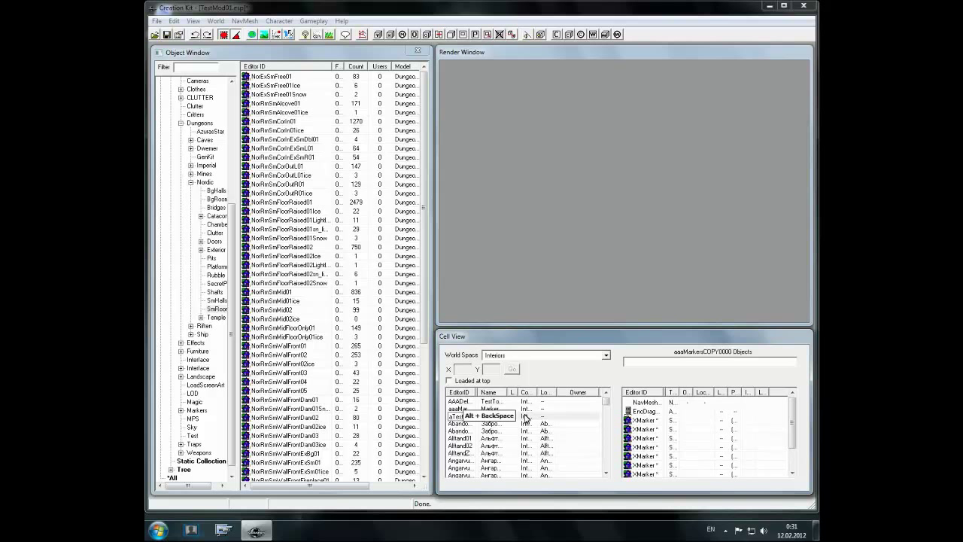
text(TestLoc)
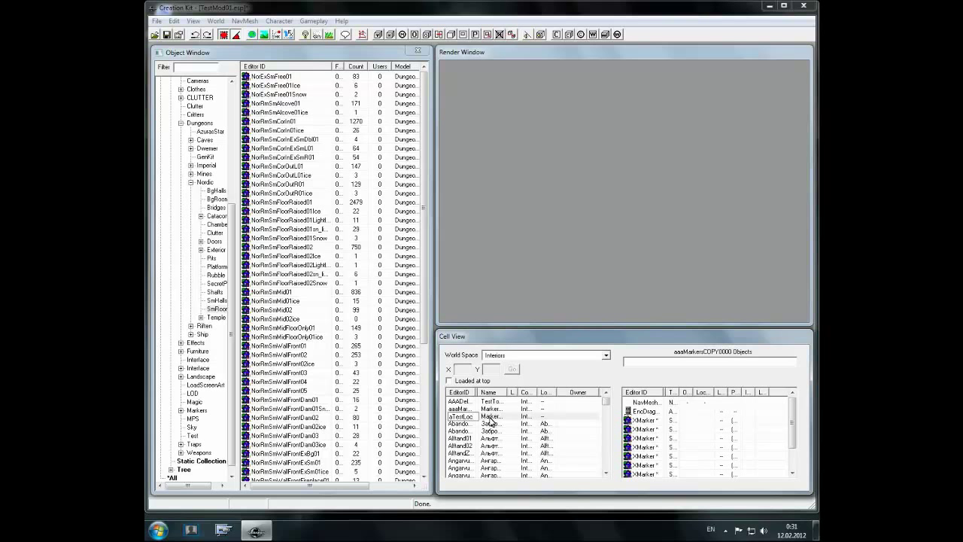
key(Return)
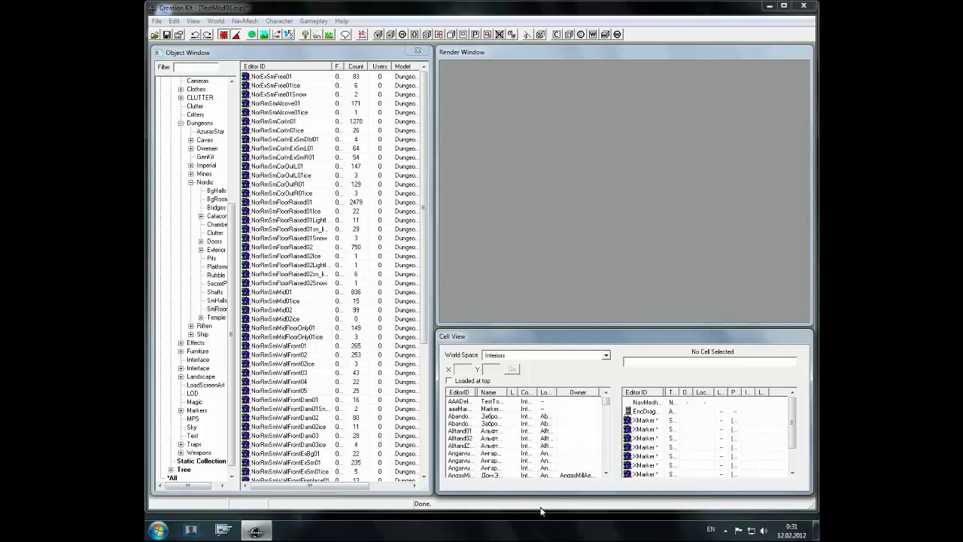
- Find the aTestLoc cell in the interiors list and set its interior data name to "Пещера Тролля"
click(457, 410)
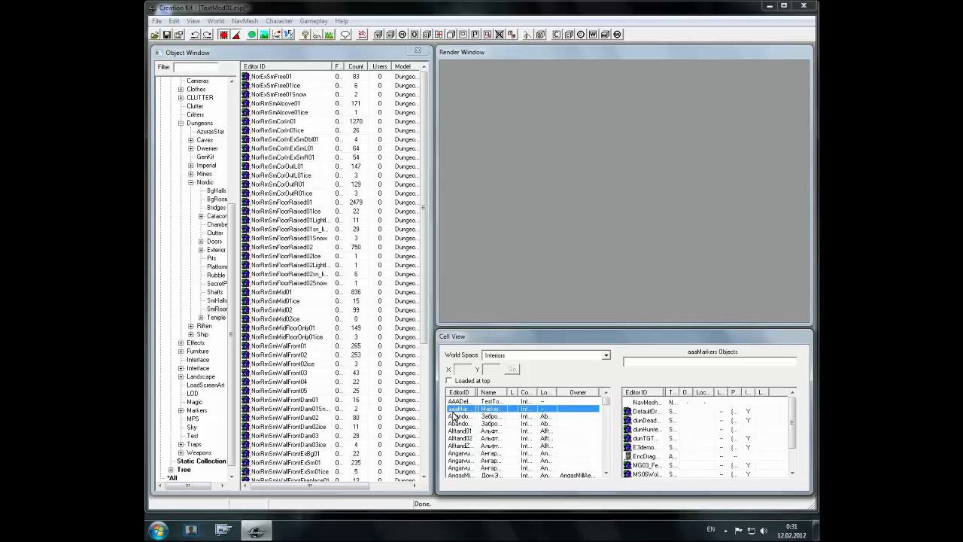
text(at)
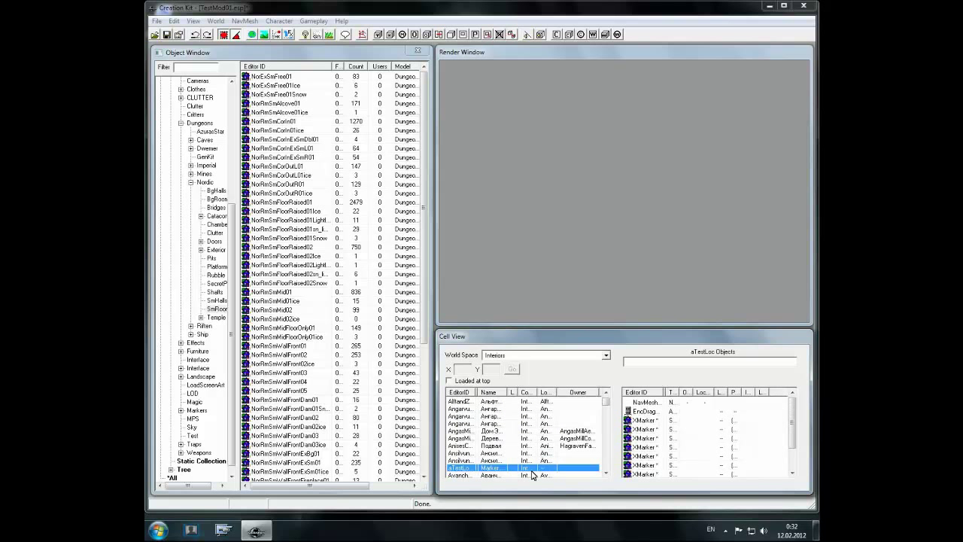
click(462, 468)
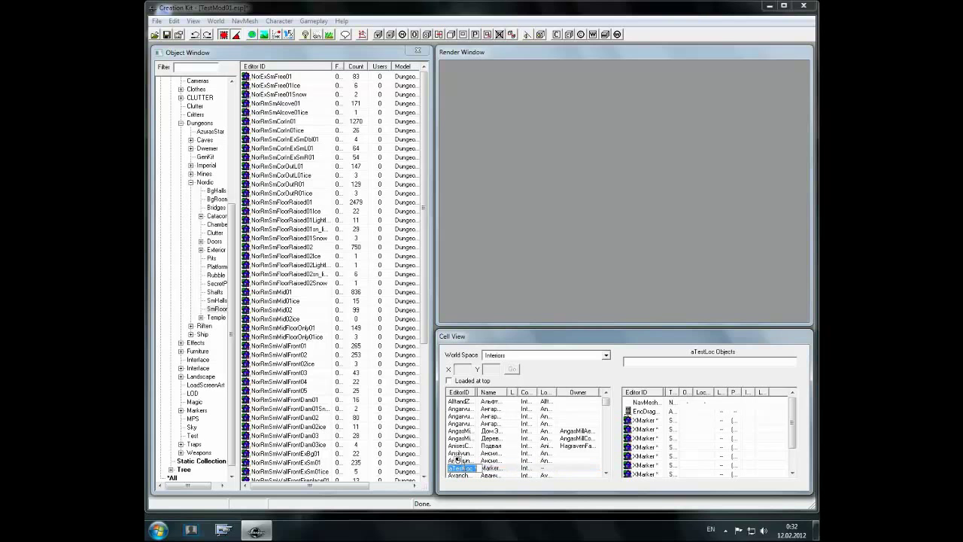
right_click(480, 469)
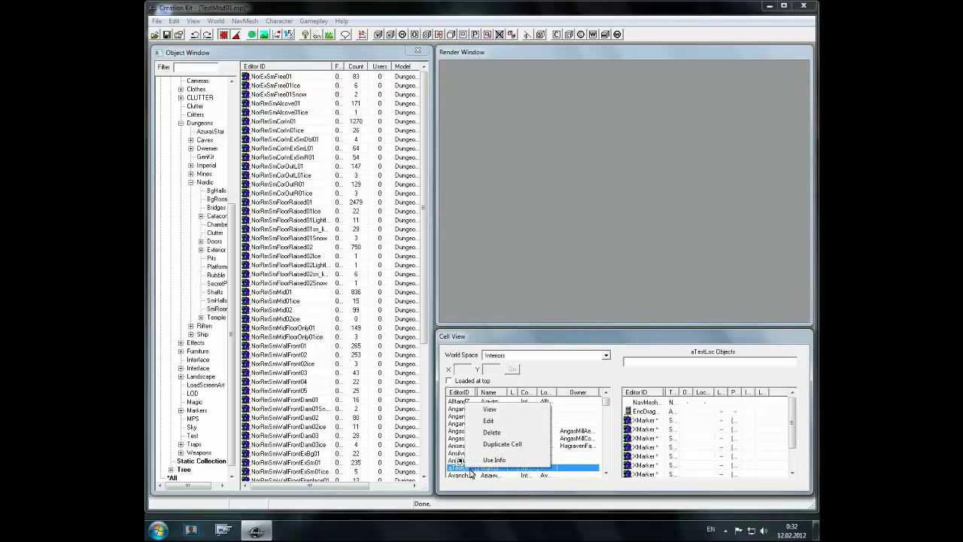
click(510, 422)
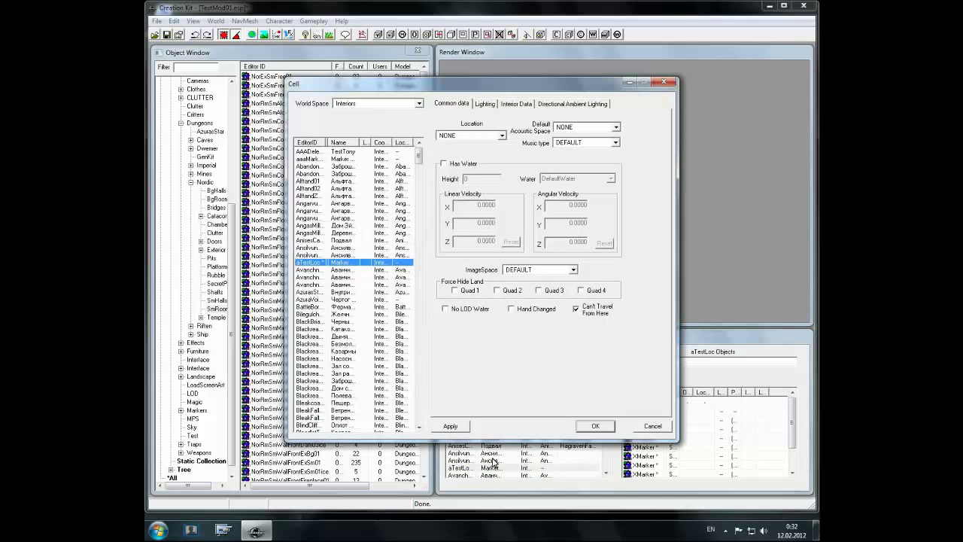
click(515, 105)
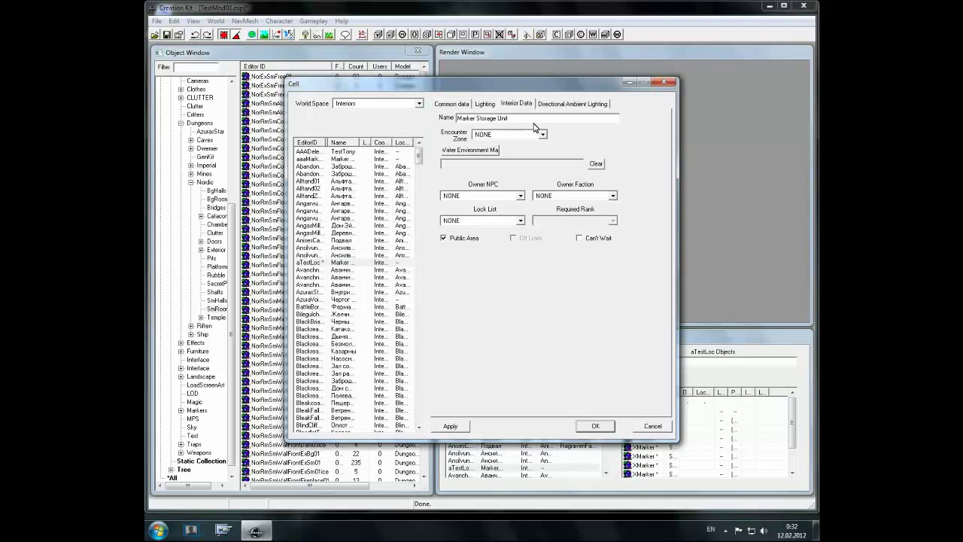
drag(536, 125, 435, 121)
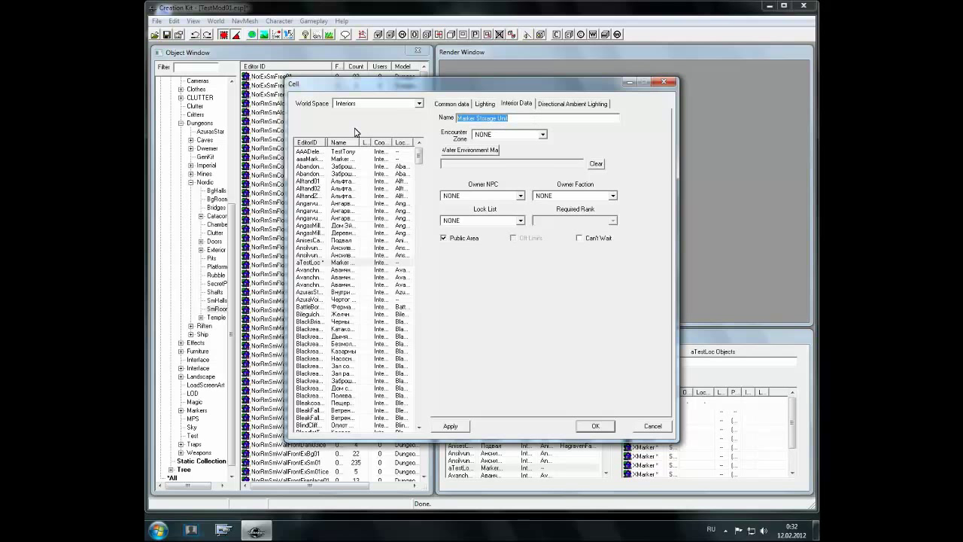
text(Пещера Тролля)
click(451, 426)
click(596, 426)
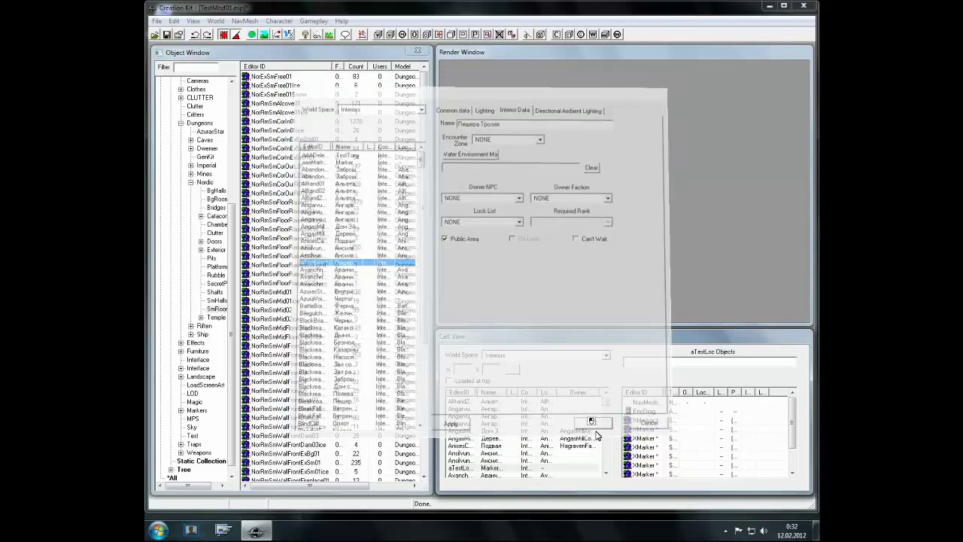
- Delete all objects except the NavMesh entry from the aTestLoc cell, and switch to a neighbouring cell
click(479, 468)
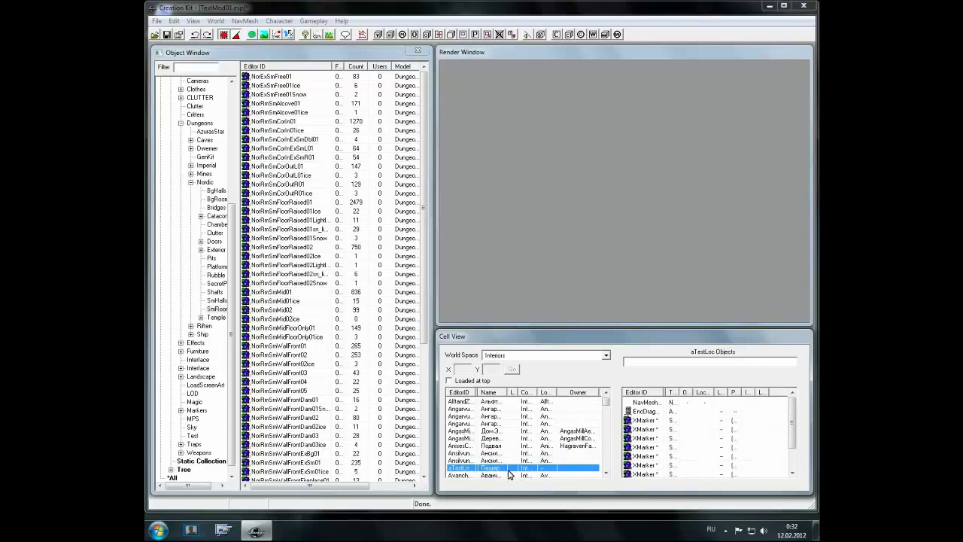
click(656, 413)
scroll(696, 436, down, 1)
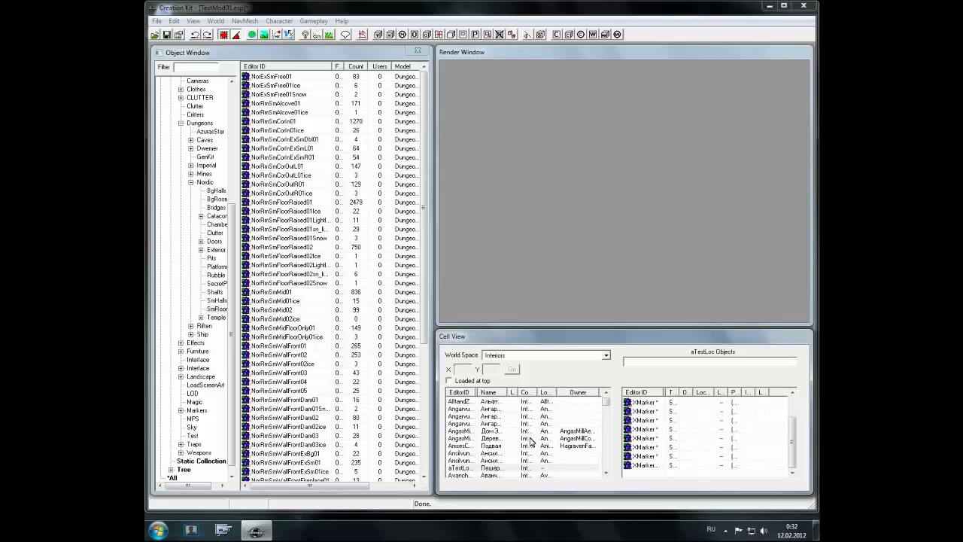
shift+click(662, 466)
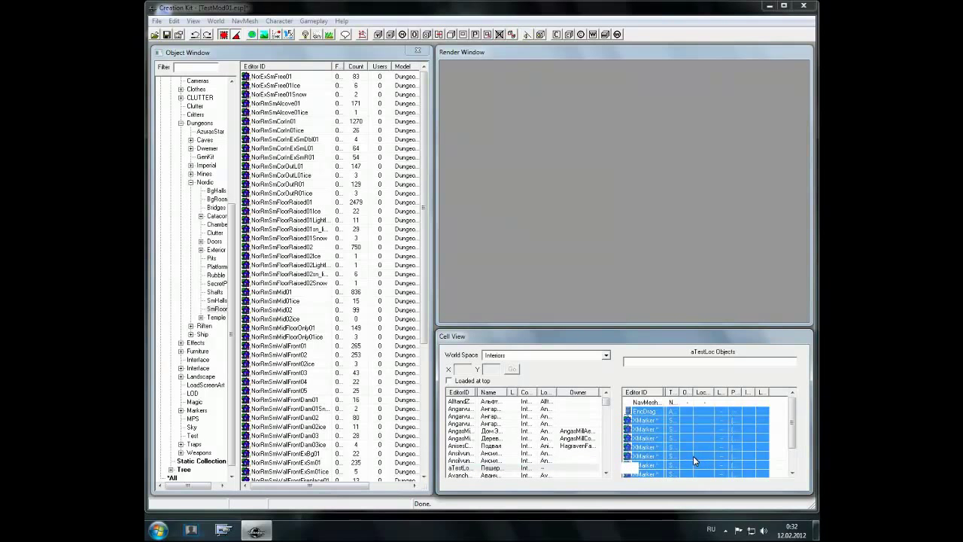
key(Delete)
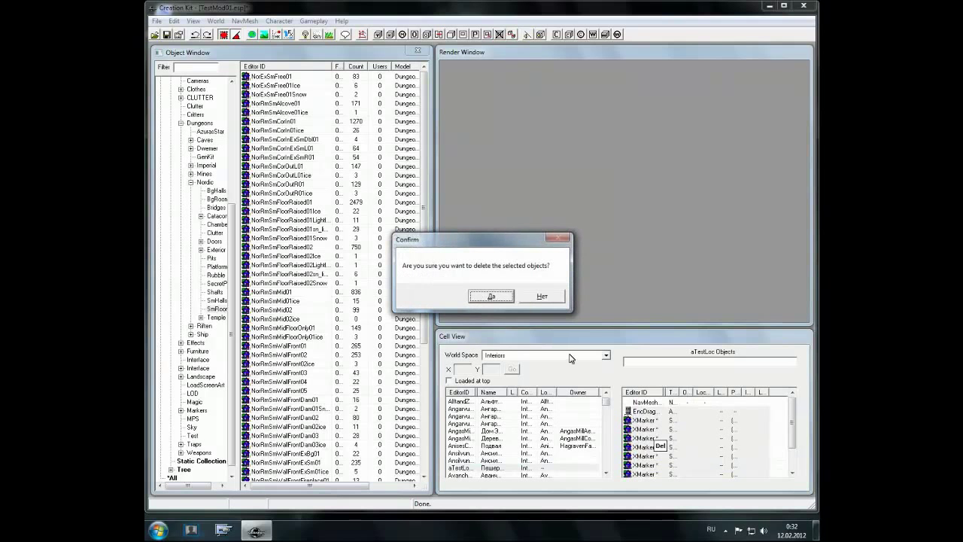
click(488, 296)
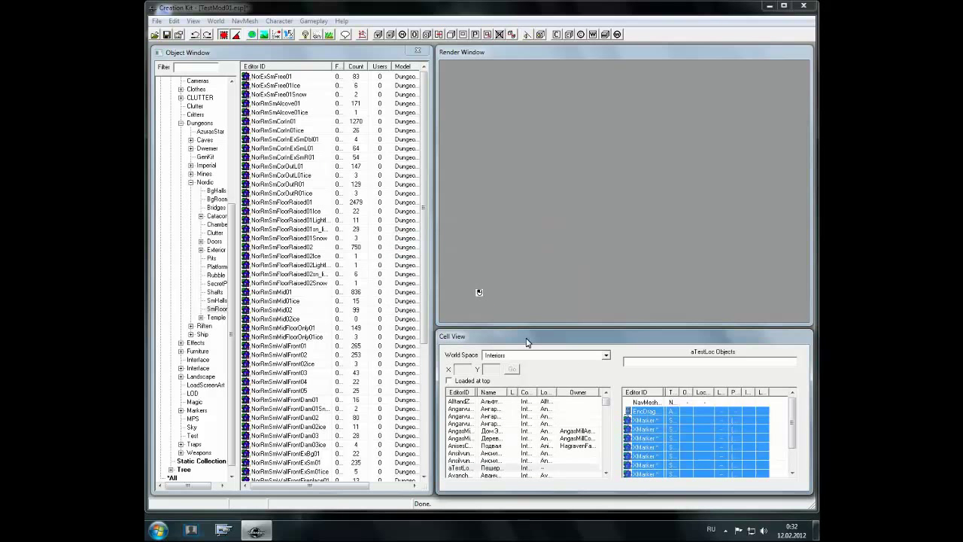
click(464, 461)
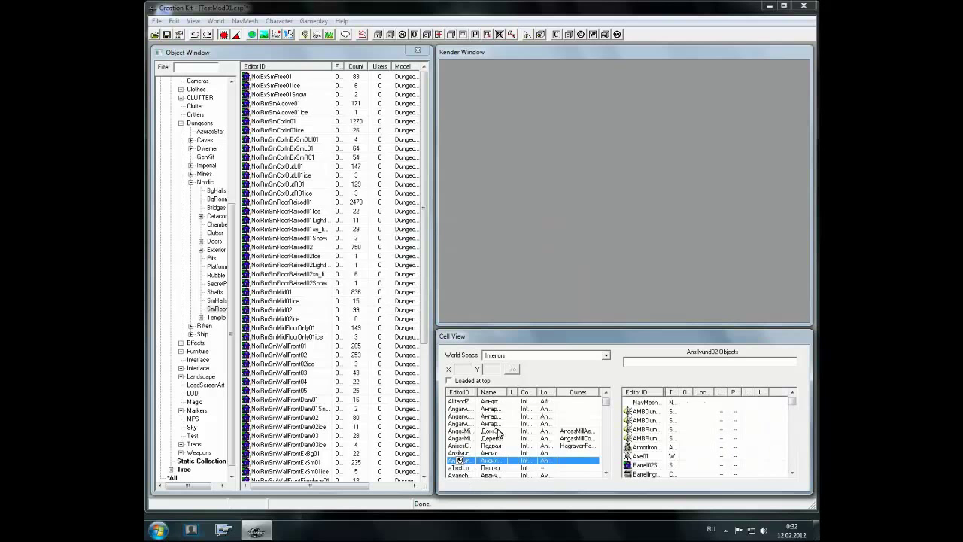
- Load the aTestLoc cell into the render view
click(461, 468)
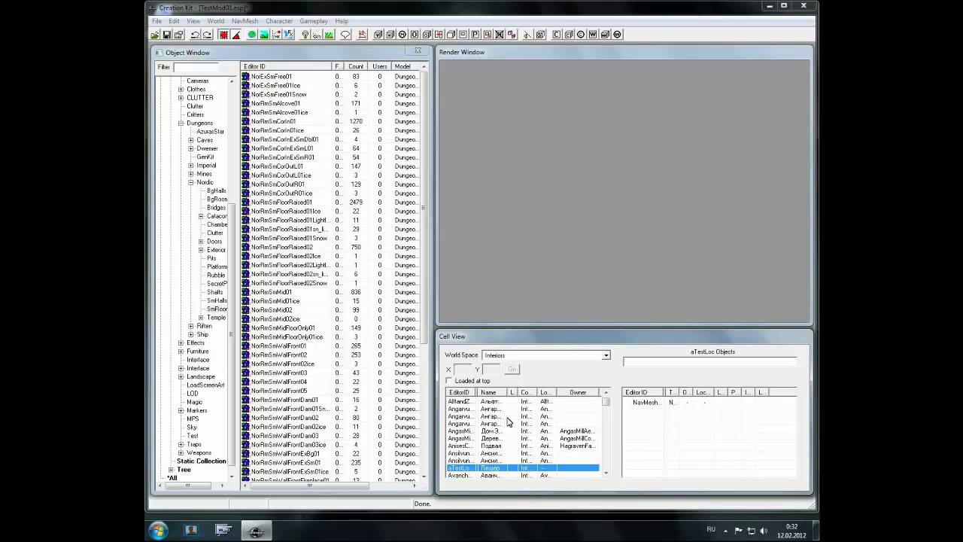
double_click(458, 467)
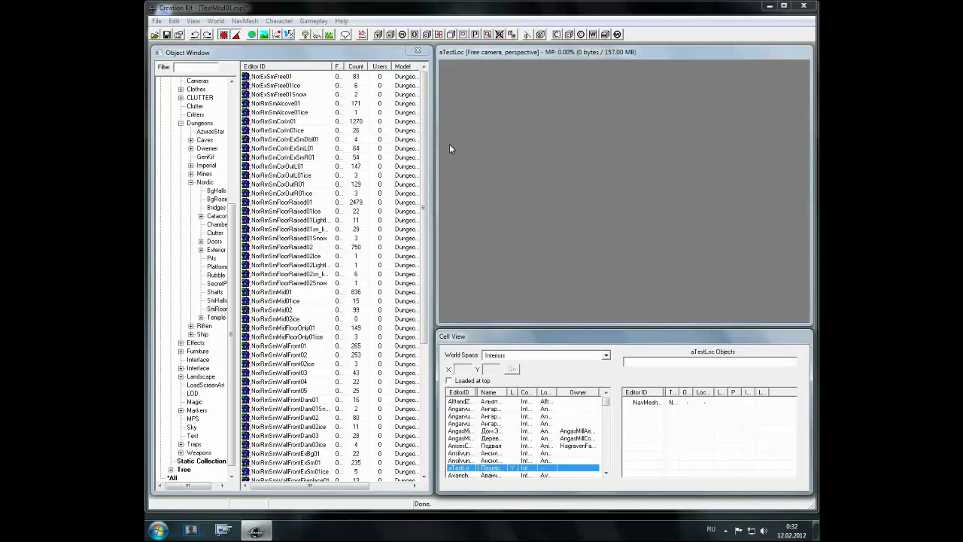
click(532, 53)
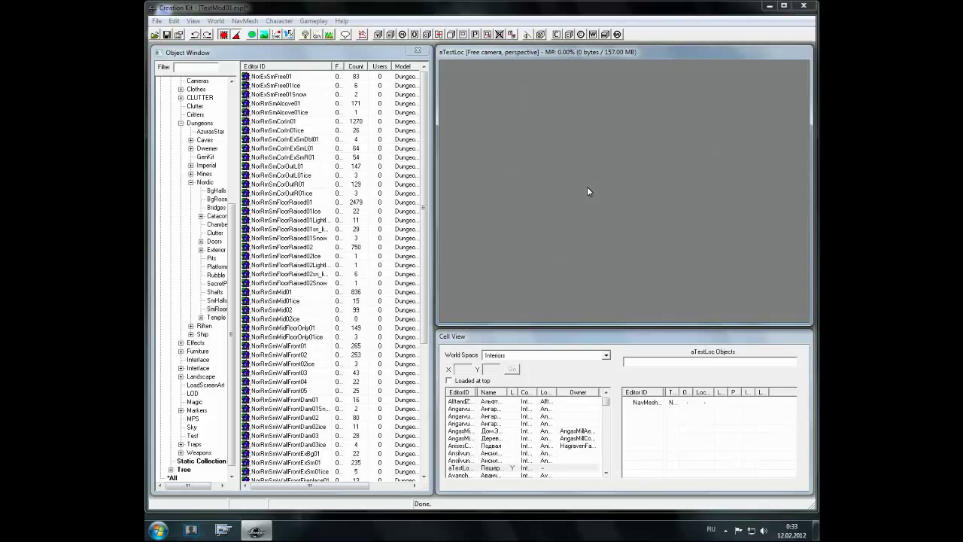
- Filter the object list by NorRmSmWallSide
click(190, 67)
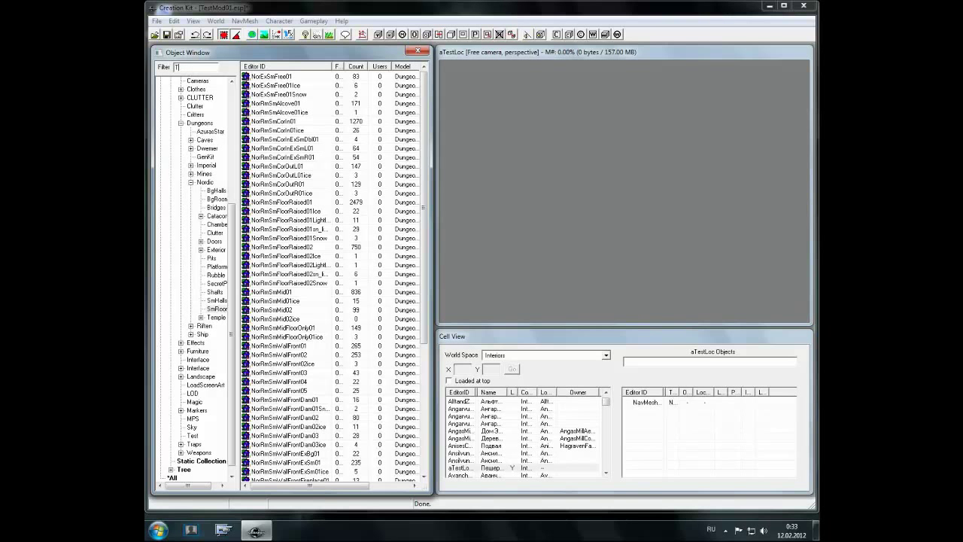
key(BackSpace)
key(BackSpace)
key(alt+shift)
text(NorRm)
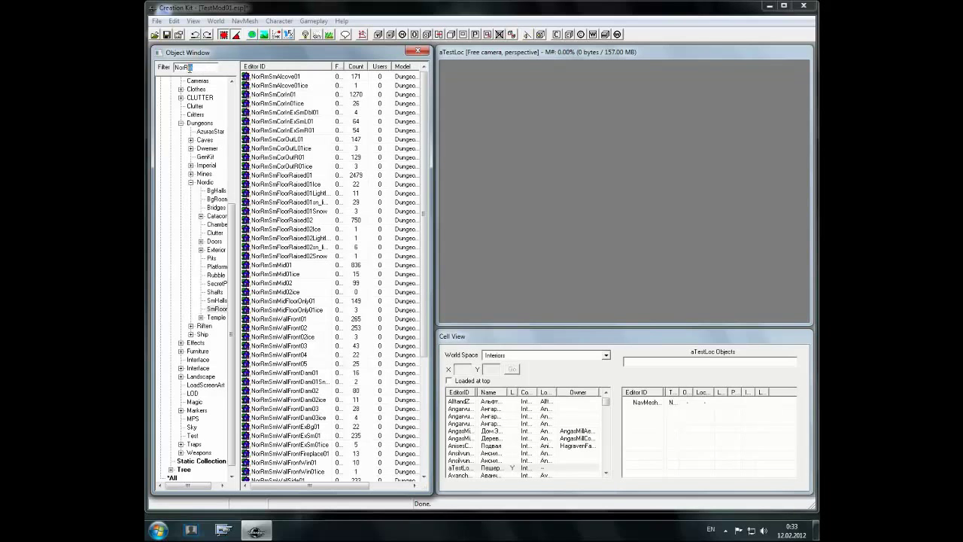
text(Sm)
click(204, 69)
double_click(209, 67)
click(213, 67)
click(212, 68)
drag(212, 67, 187, 67)
click(204, 69)
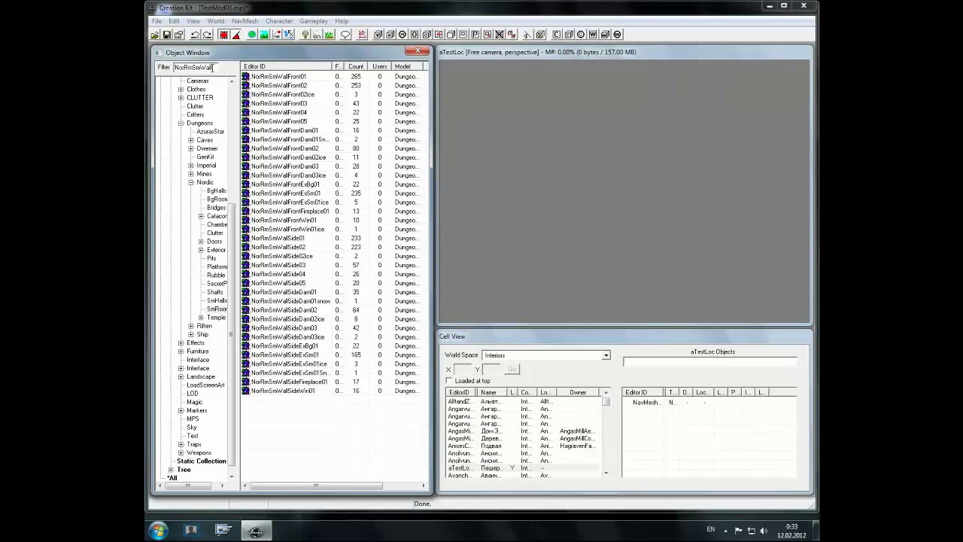
text(WallSide)
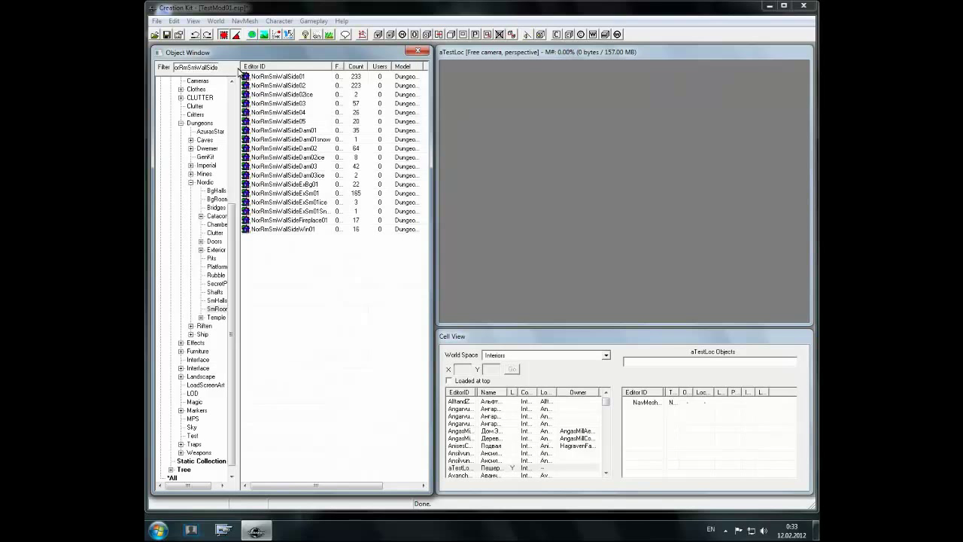
- Place a NorRmSmWallSide01 wall piece in the empty aTestLoc cell
click(291, 78)
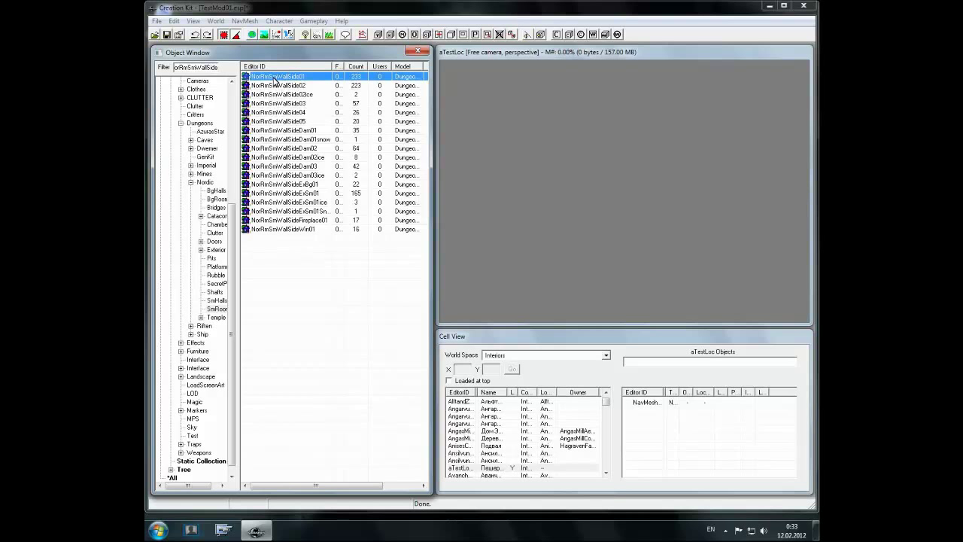
drag(274, 80, 559, 211)
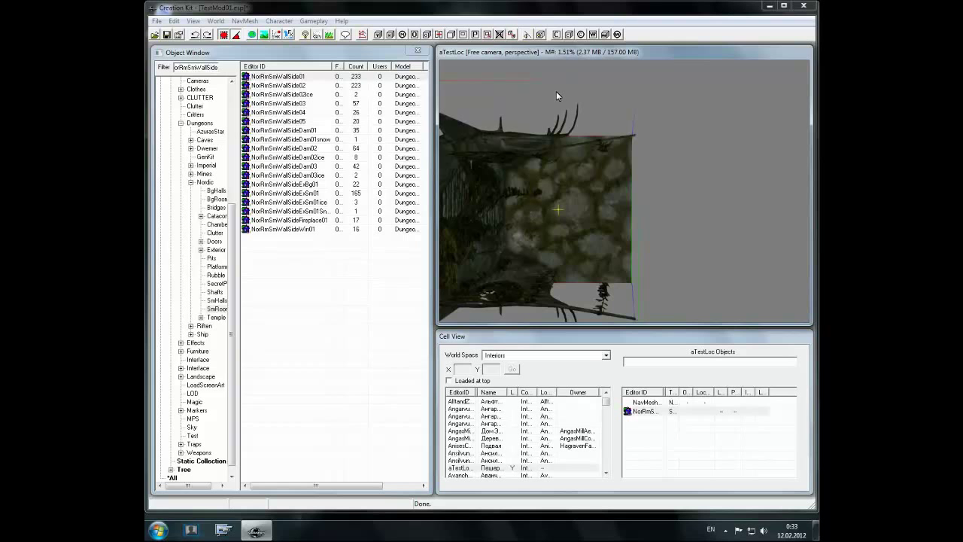
key(f)
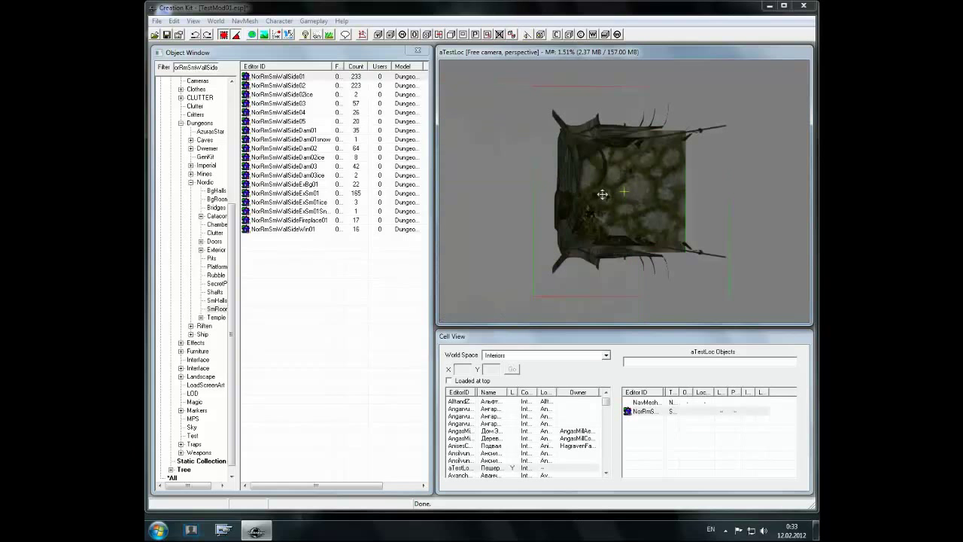
scroll(619, 198, up, 3)
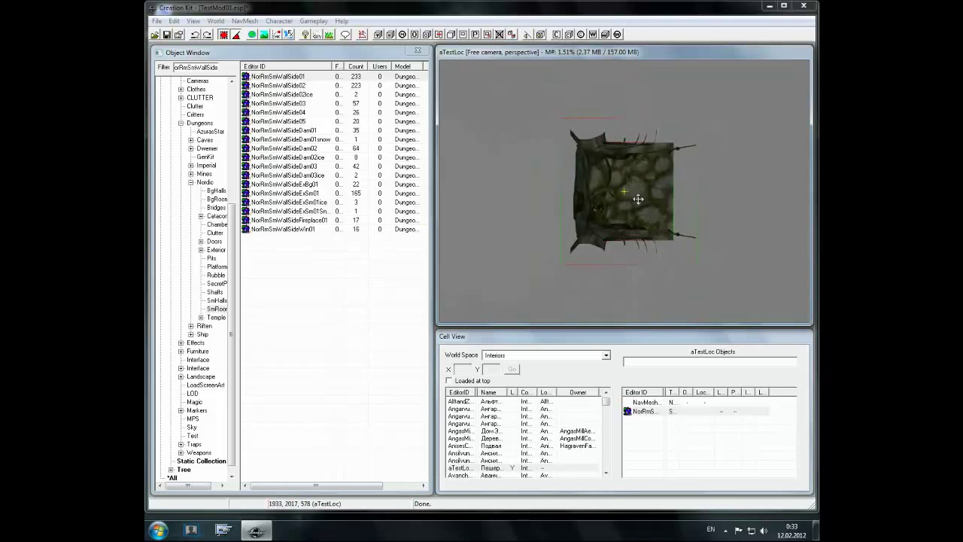
- Switch the render view to the top view, turn on the editor light, and inspect the wall piece from several angles
mouse_move(646, 226)
shift+middle_down()
mouse_move(591, 176)
mouse_move(562, 222)
mouse_move(639, 181)
mouse_move(664, 249)
mouse_move(649, 211)
shift+middle_up()
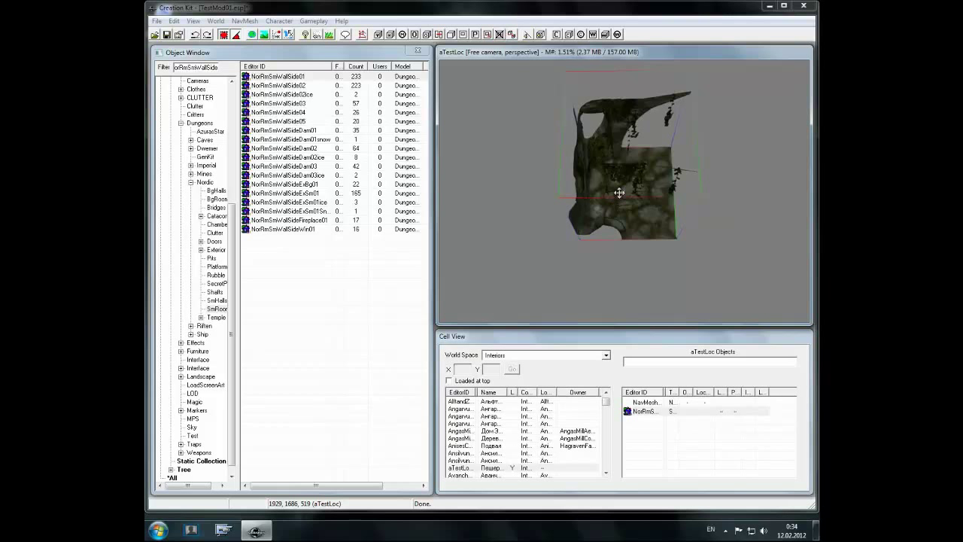
key(t)
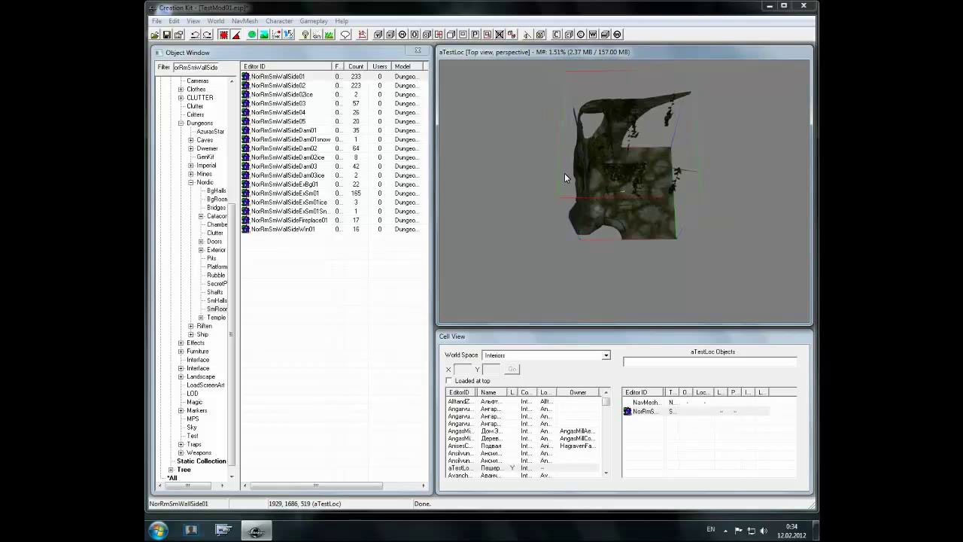
shift+middle_drag(619, 182, 562, 190)
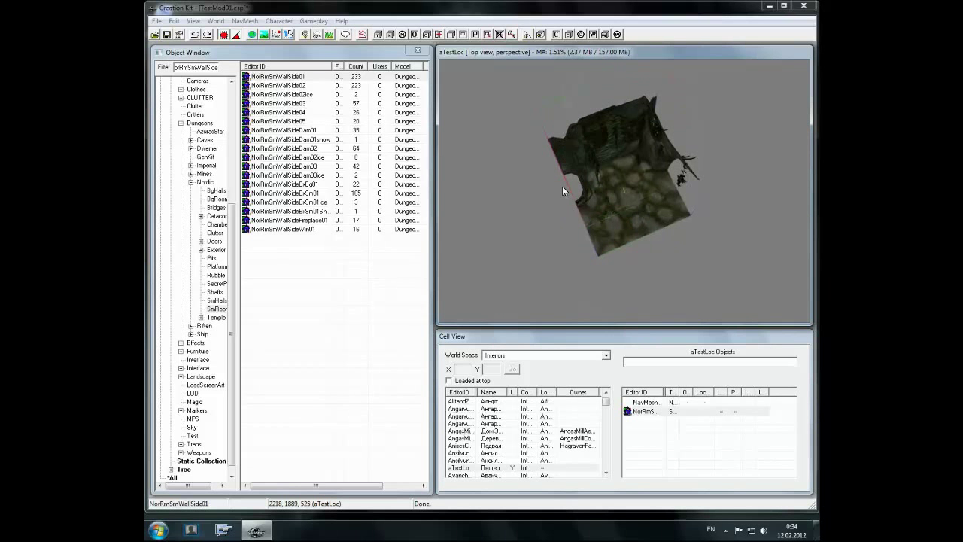
key(a)
shift+middle_drag(620, 196, 601, 175)
right_drag(601, 175, 630, 236)
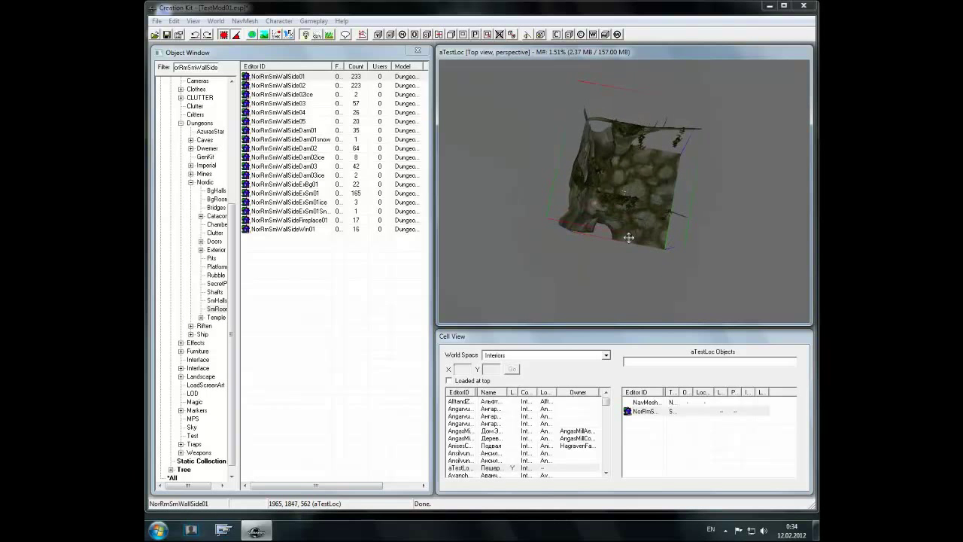
- Set the wall piece's X, Y and Z position to 0
double_click(617, 197)
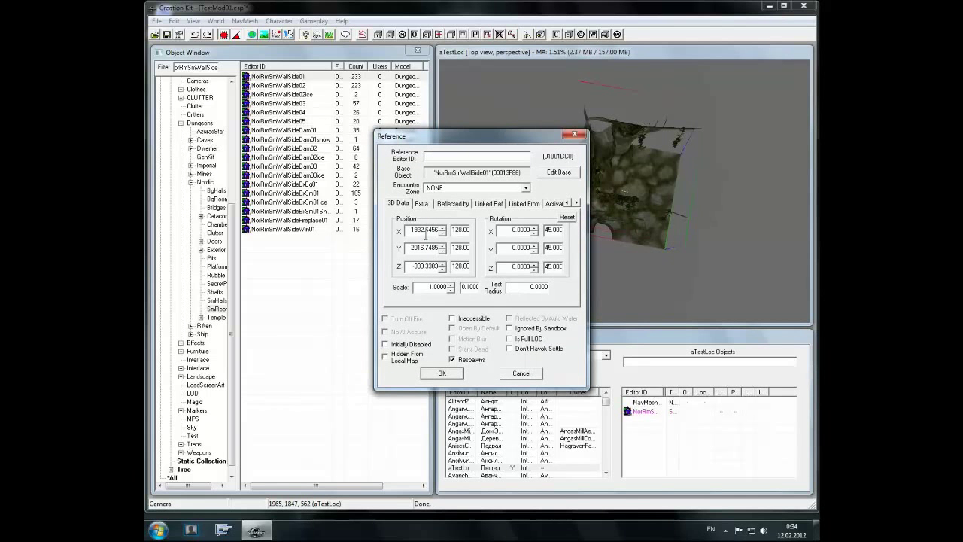
double_click(410, 231)
text(0)
double_click(425, 248)
text(0)
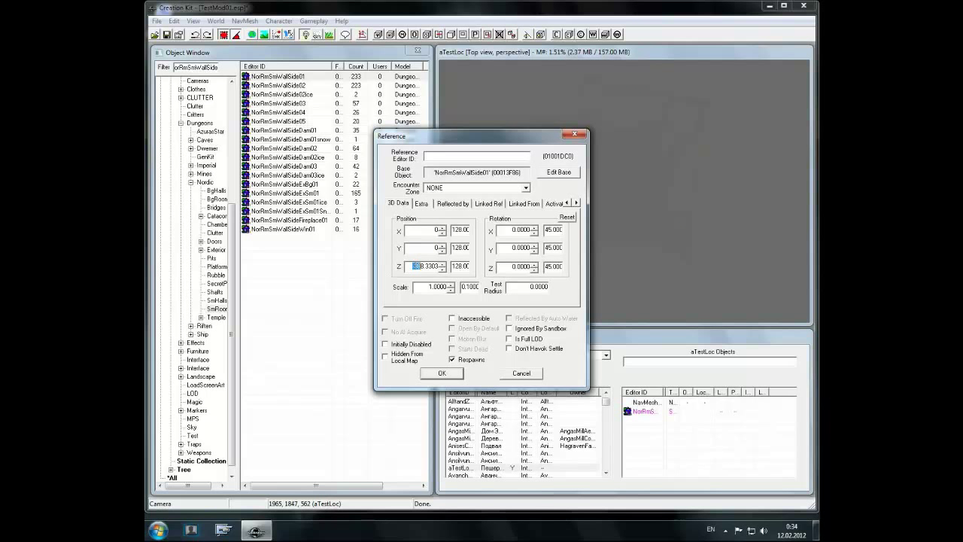
double_click(425, 265)
text(0)
click(444, 373)
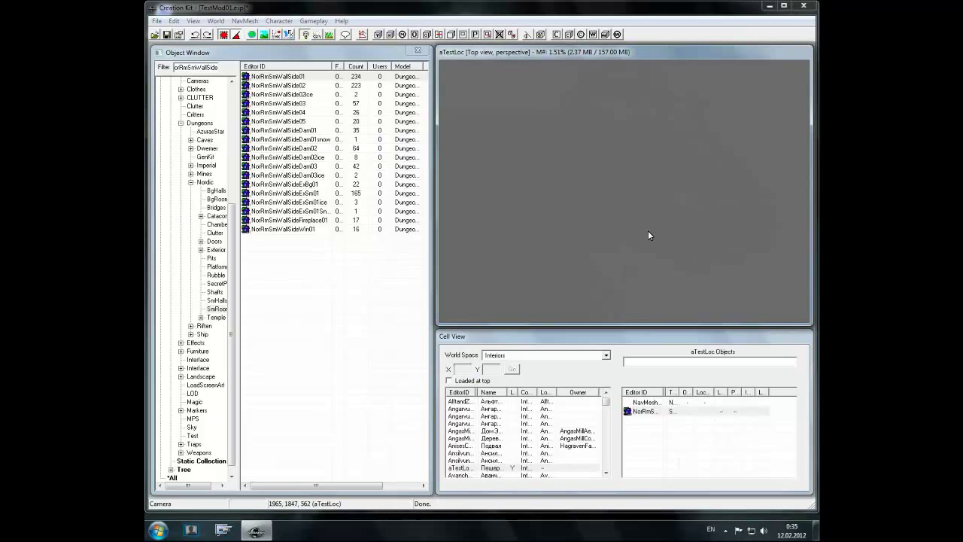
- Locate the wall piece through the aTestLoc object list and examine it from above in the render view
click(472, 341)
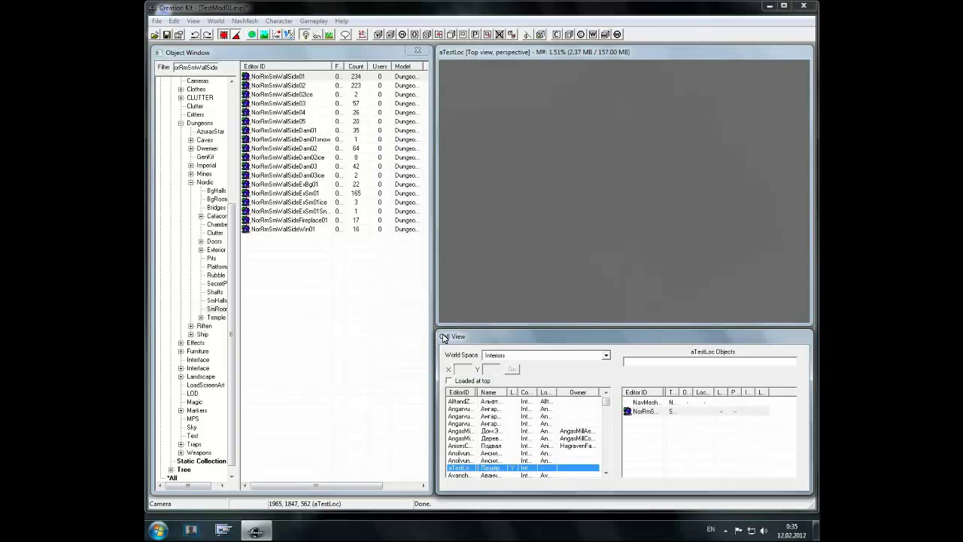
click(645, 413)
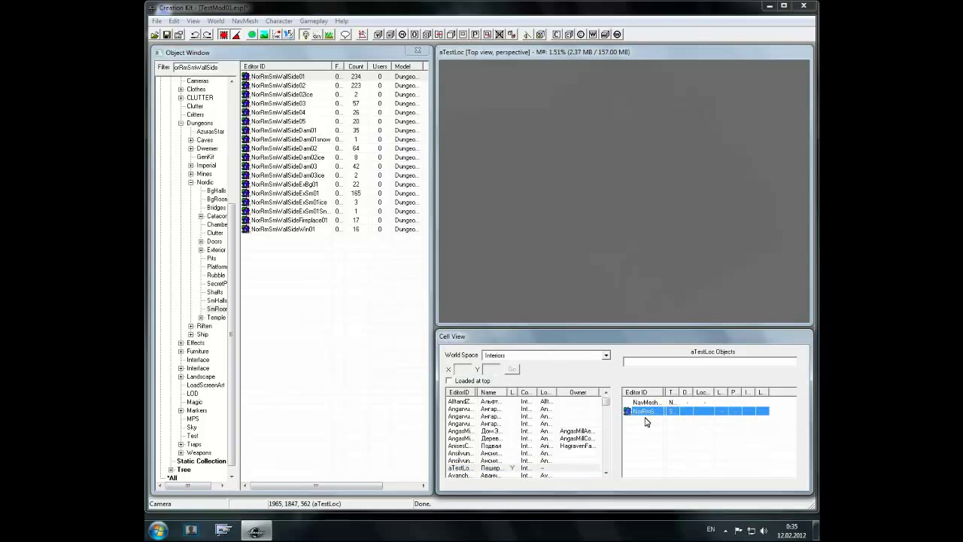
double_click(645, 412)
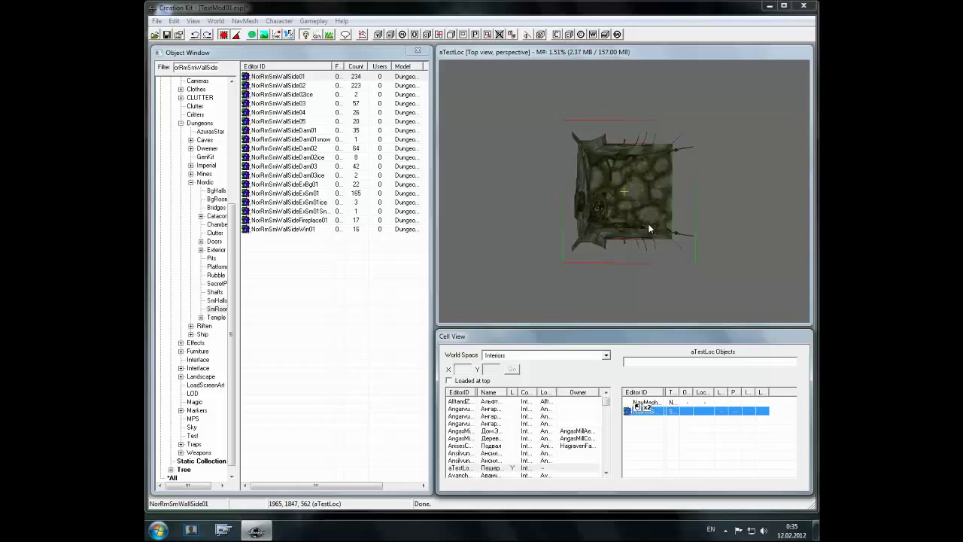
shift+middle_drag(639, 201, 668, 208)
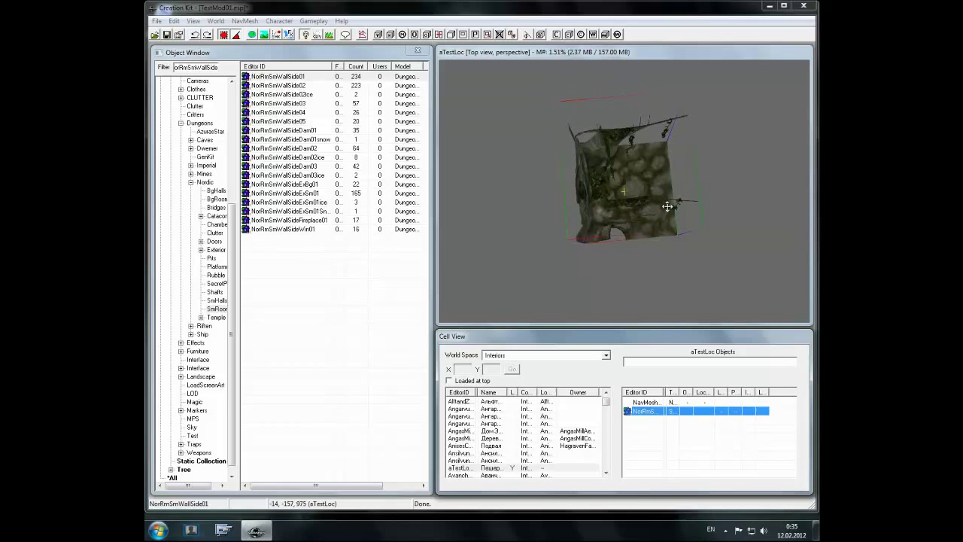
click(639, 61)
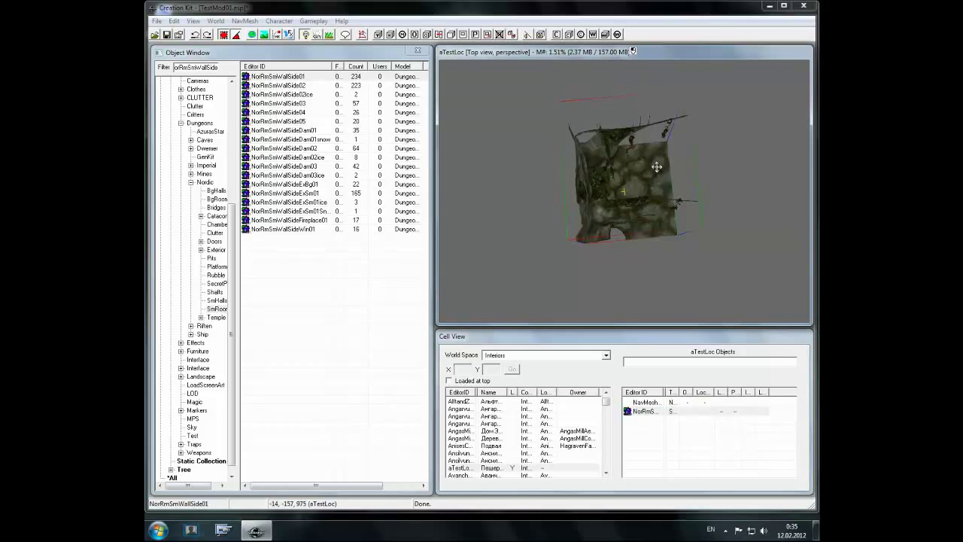
key(t)
shift+middle_drag(656, 167, 654, 229)
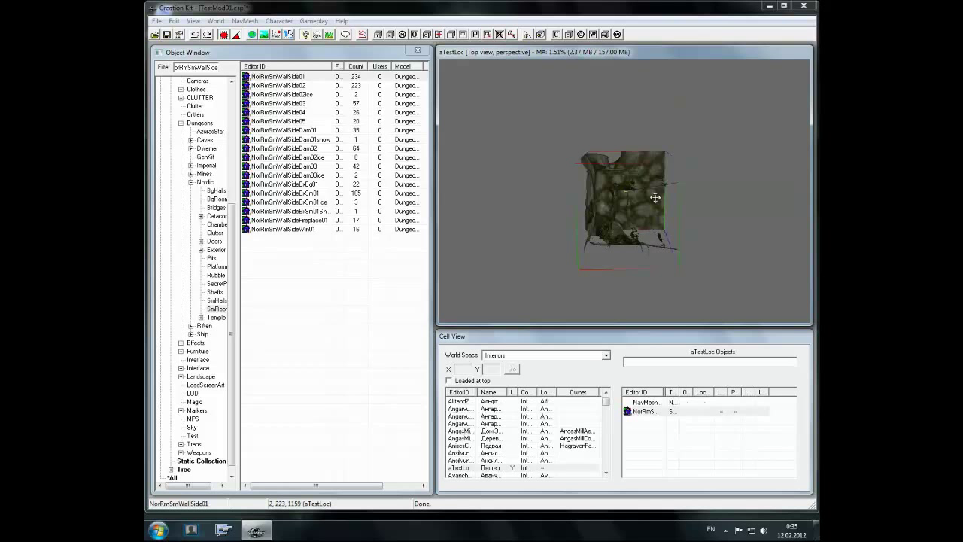
- Duplicate the wall piece and move the copy flush against one end of the original
shift+middle_drag(655, 198, 649, 194)
key(ctrl+d)
drag(647, 200, 649, 123)
shift+middle_drag(652, 121, 606, 142)
shift+middle_drag(702, 172, 704, 212)
- Set the Snap To Grid value to 128 in the render window's movement preferences and apply it
right_click(625, 223)
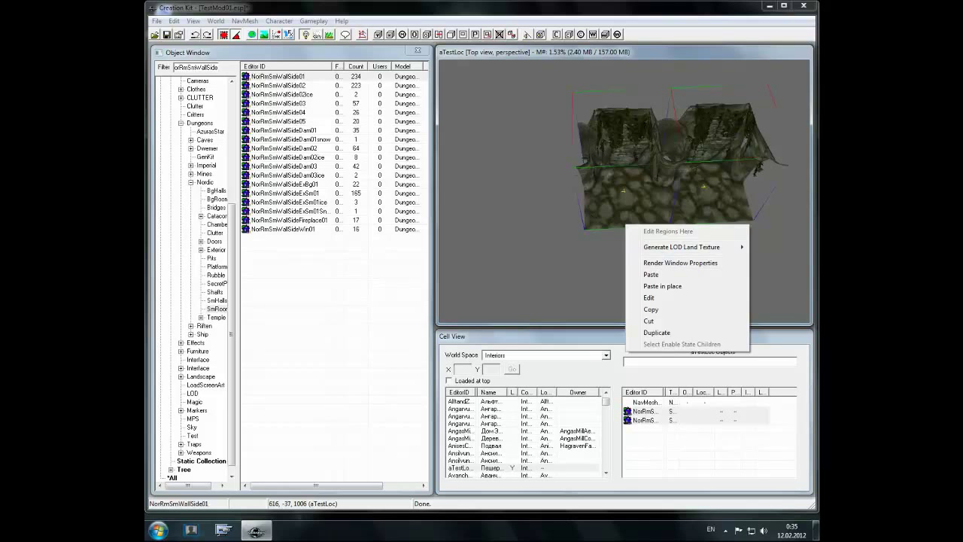
click(586, 211)
right_click(558, 227)
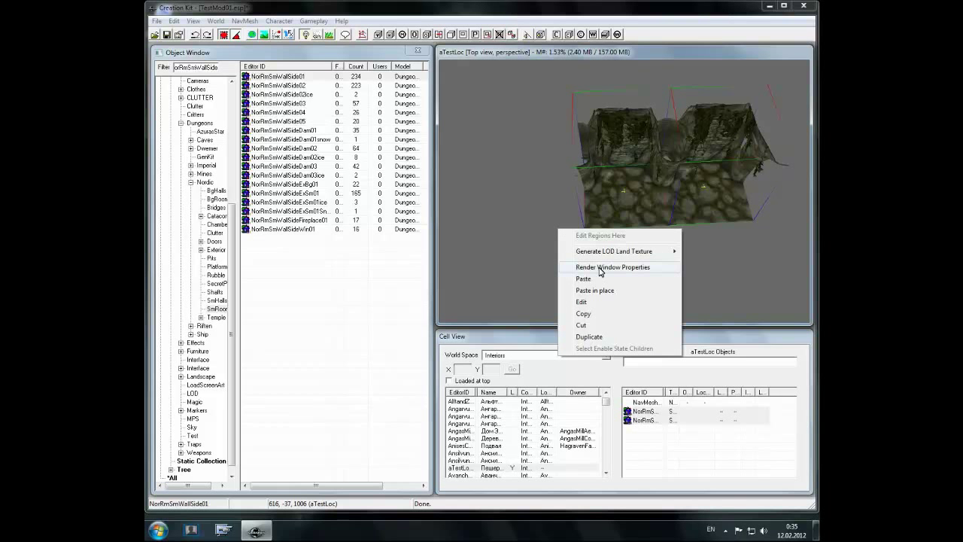
click(602, 270)
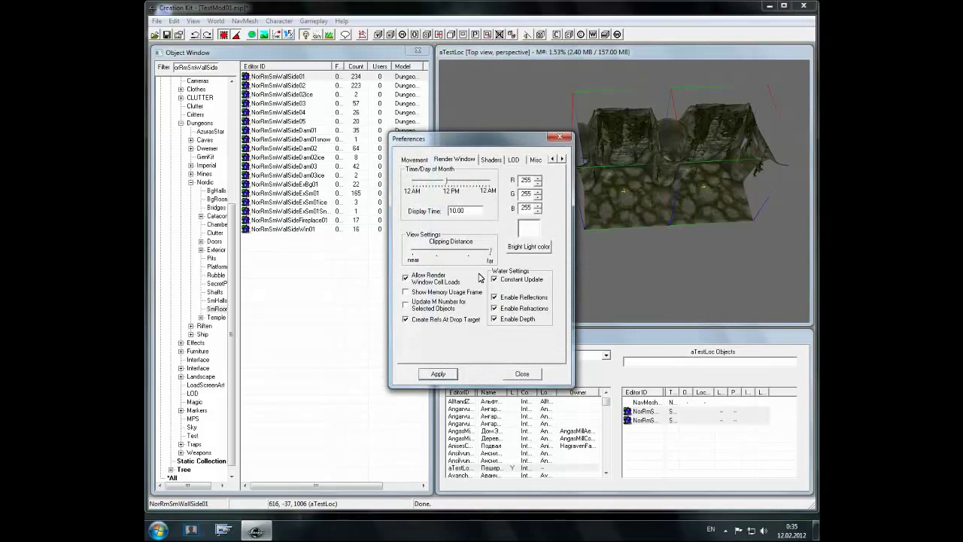
click(414, 160)
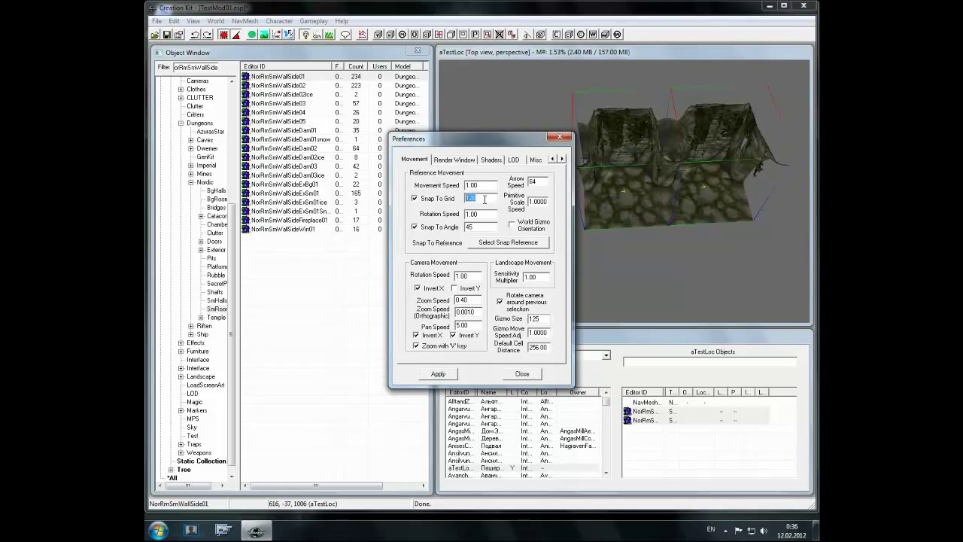
click(485, 200)
drag(485, 200, 454, 209)
text(64)
text(128)
click(436, 375)
click(516, 375)
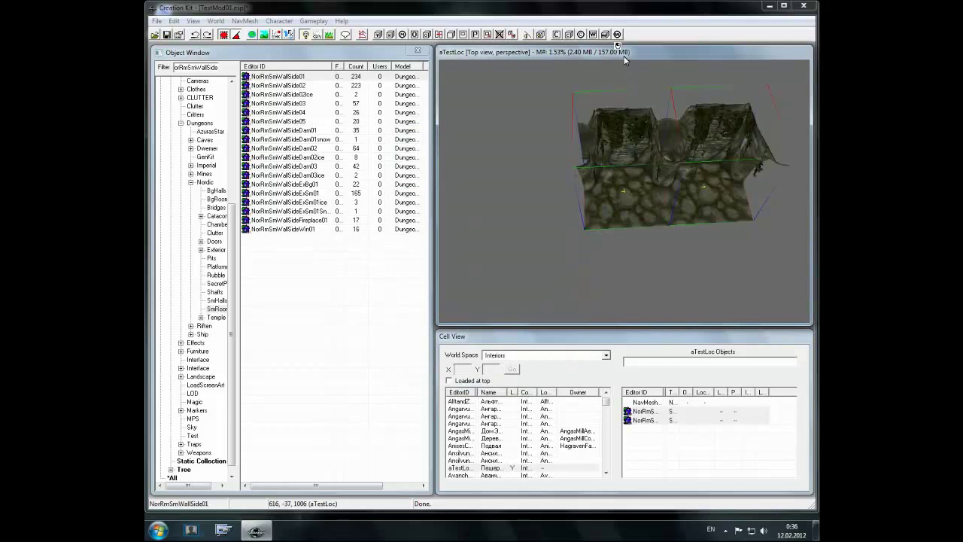
- Change the object list filter to NorRmSmCor
mouse_move(642, 168)
shift+middle_down()
mouse_move(657, 200)
mouse_move(628, 143)
mouse_move(741, 209)
mouse_move(745, 229)
mouse_move(637, 165)
mouse_move(672, 199)
mouse_move(608, 181)
mouse_move(650, 171)
mouse_move(625, 172)
shift+middle_up()
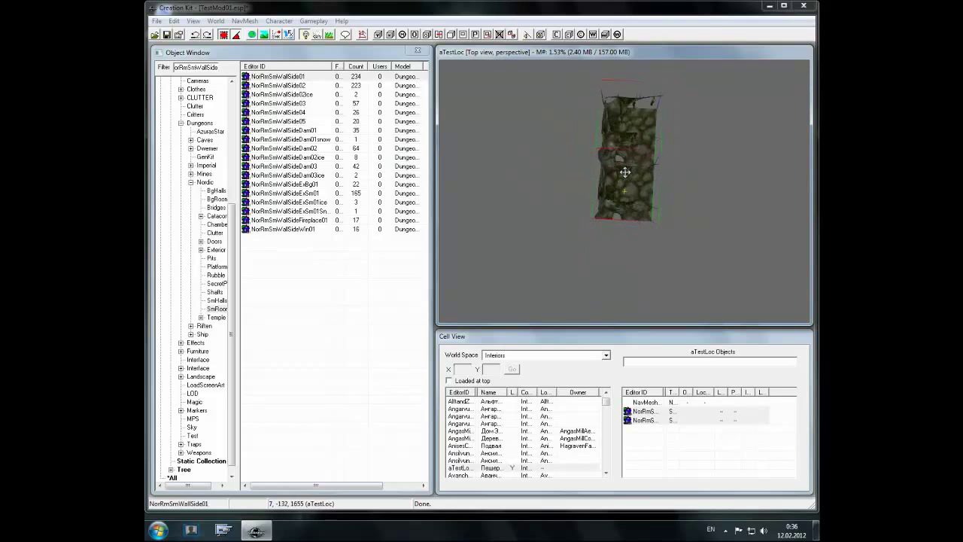
click(207, 67)
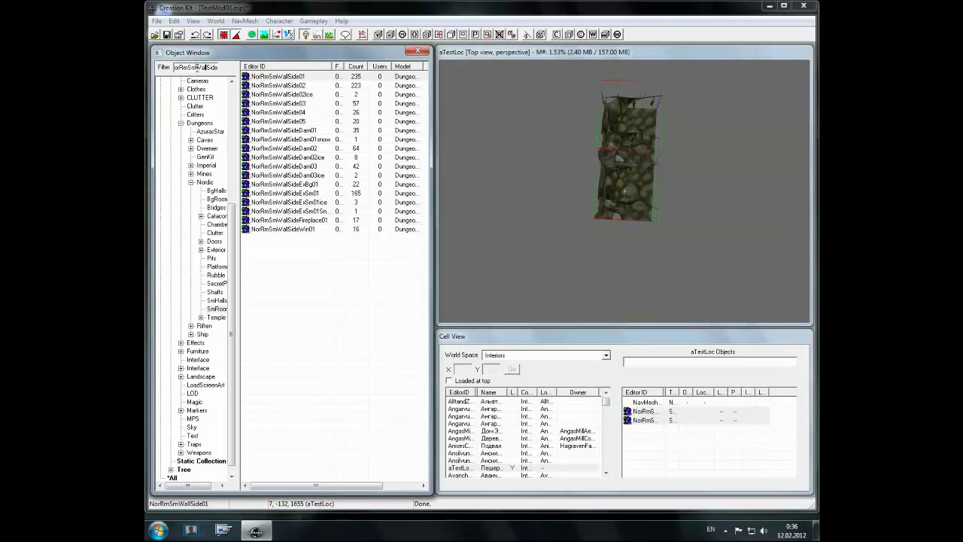
drag(196, 67, 218, 67)
text(Cor)
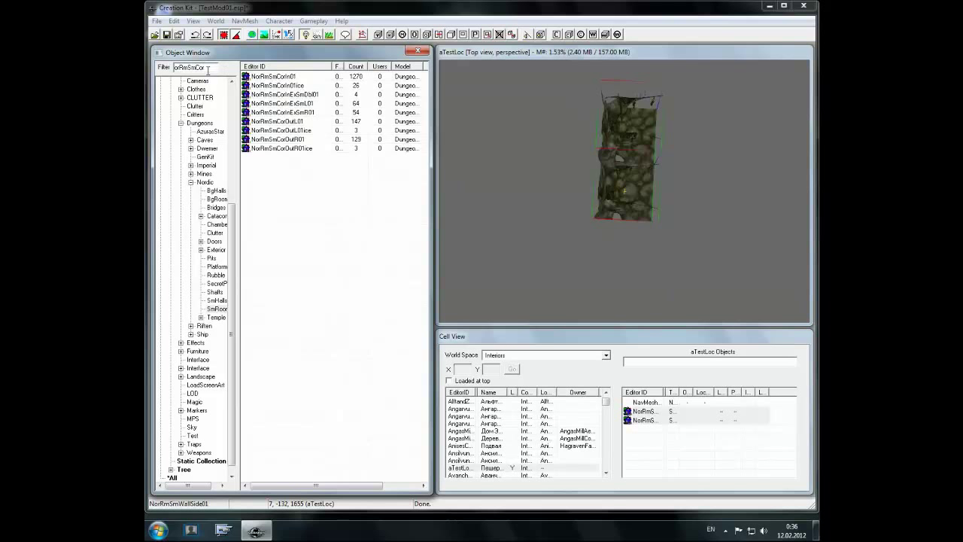
drag(204, 69, 199, 69)
- Place a NorRmSmCorIn01 corner piece in the cell and move it against the far end of the two wall pieces
click(279, 76)
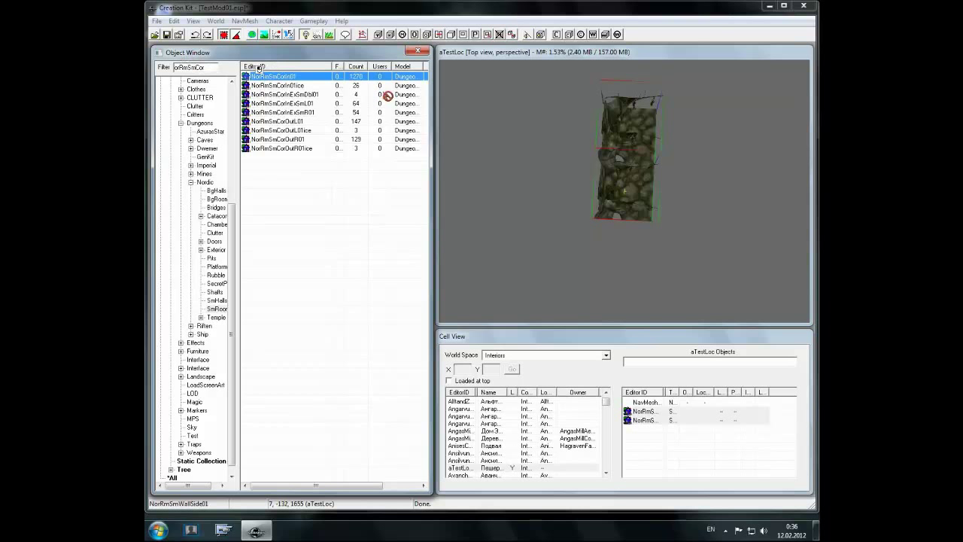
drag(387, 96, 646, 250)
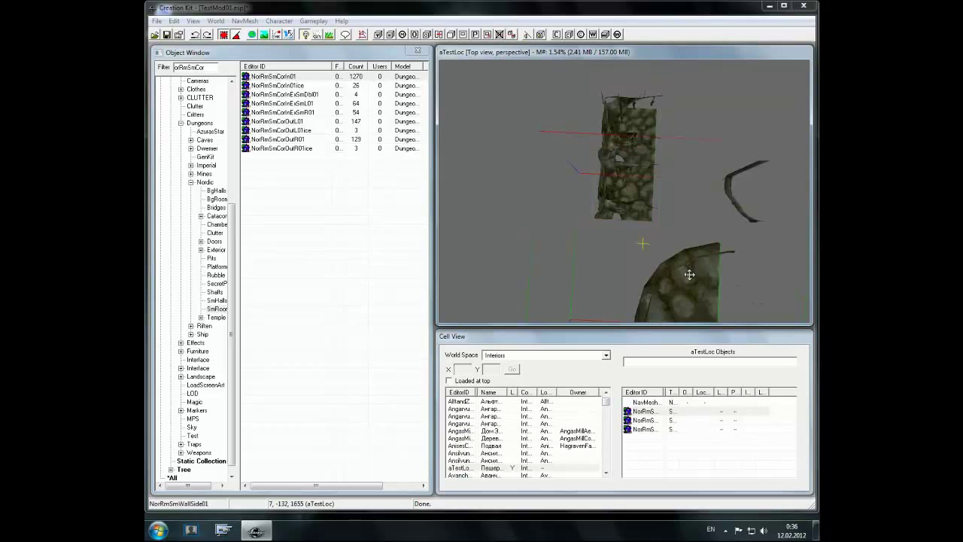
drag(689, 275, 743, 179)
drag(787, 281, 785, 281)
middle_drag(637, 97, 630, 156)
middle_drag(633, 111, 651, 83)
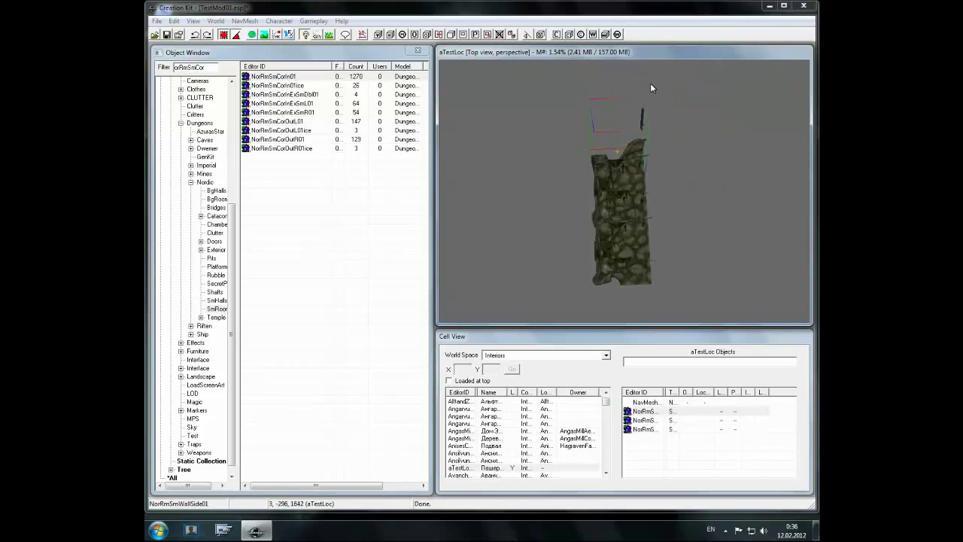
- Duplicate the corner piece, move the copy to the opposite end of the wall row, and rotate it to fit flush there
drag(629, 138, 630, 301)
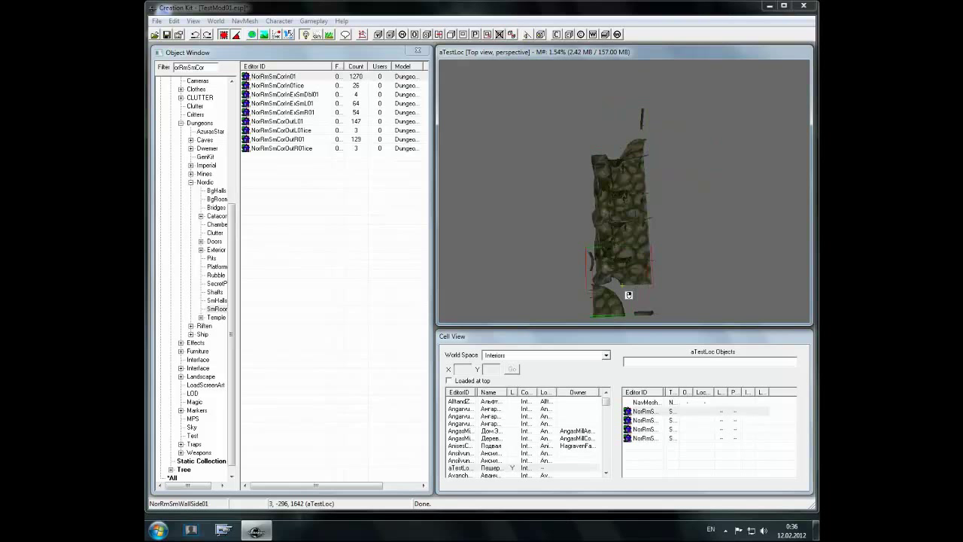
right_drag(645, 306, 645, 306)
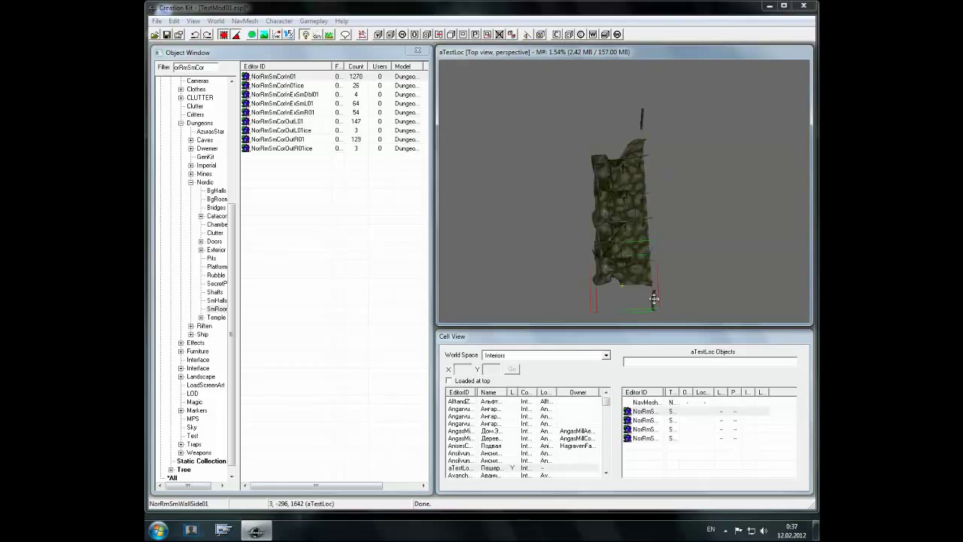
drag(653, 299, 650, 329)
- Duplicate a wall piece, move the copy against the open side of the first corner piece, and rotate it to continue the room's wall
shift+middle_drag(626, 183, 565, 251)
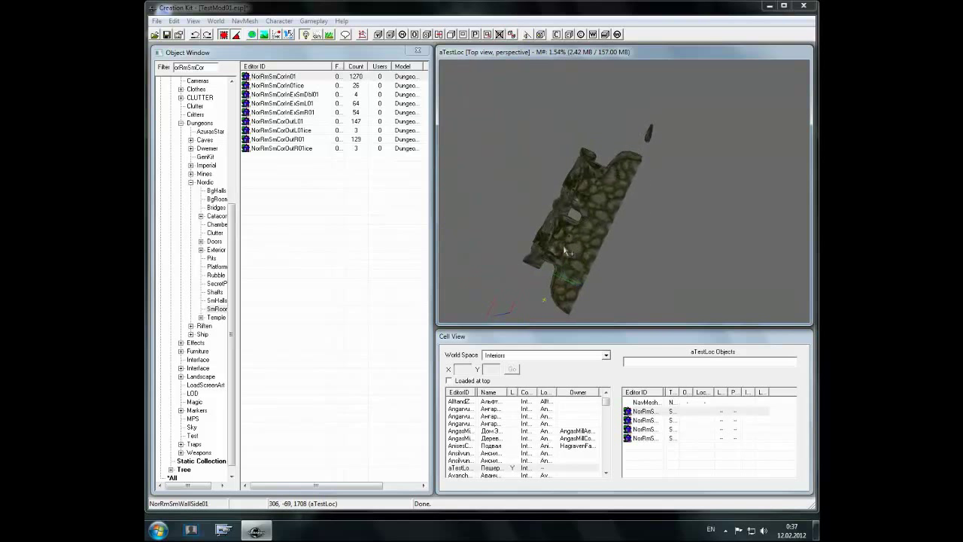
click(602, 225)
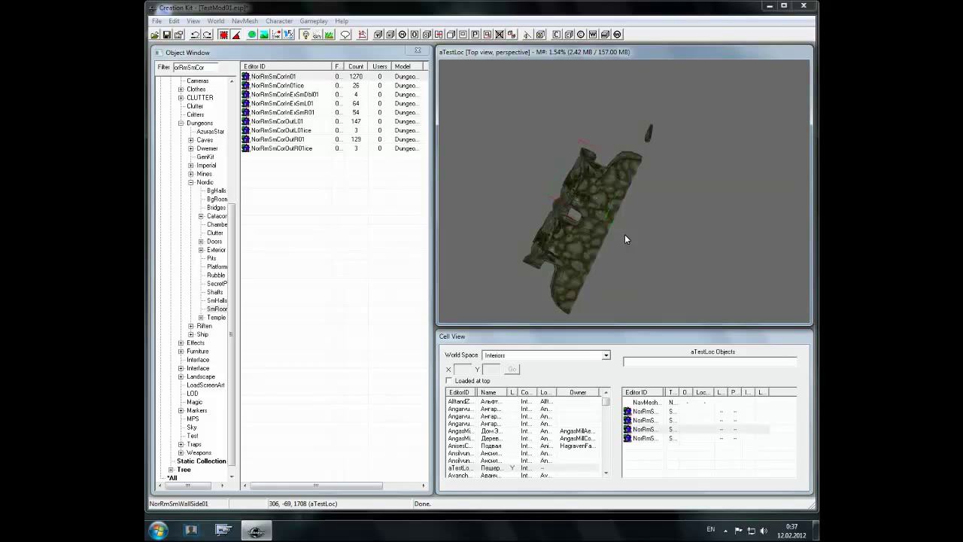
key(ctrl+d)
drag(600, 208, 654, 195)
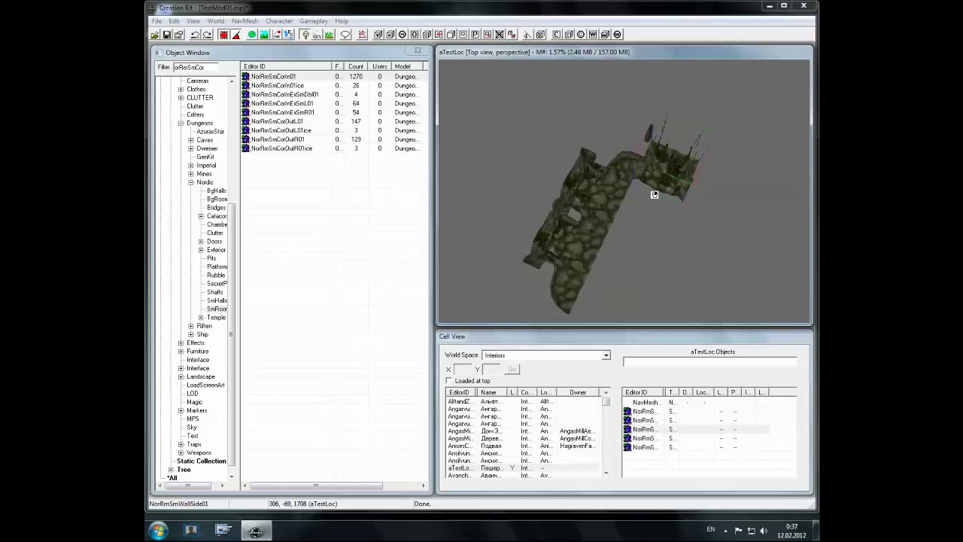
shift+middle_drag(692, 204, 528, 157)
shift+middle_drag(538, 220, 704, 233)
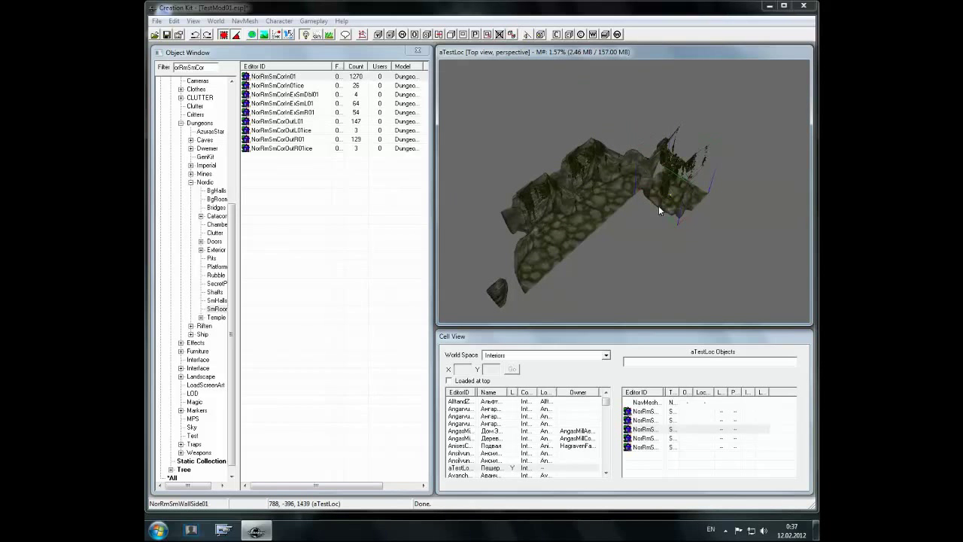
drag(666, 211, 652, 192)
mouse_move(652, 192)
right_down()
mouse_move(684, 211)
mouse_move(665, 203)
right_up()
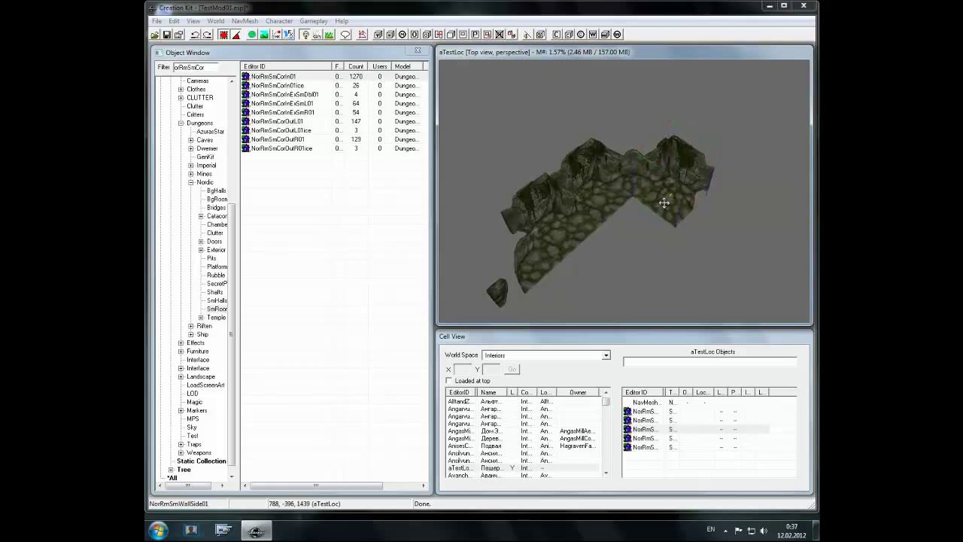